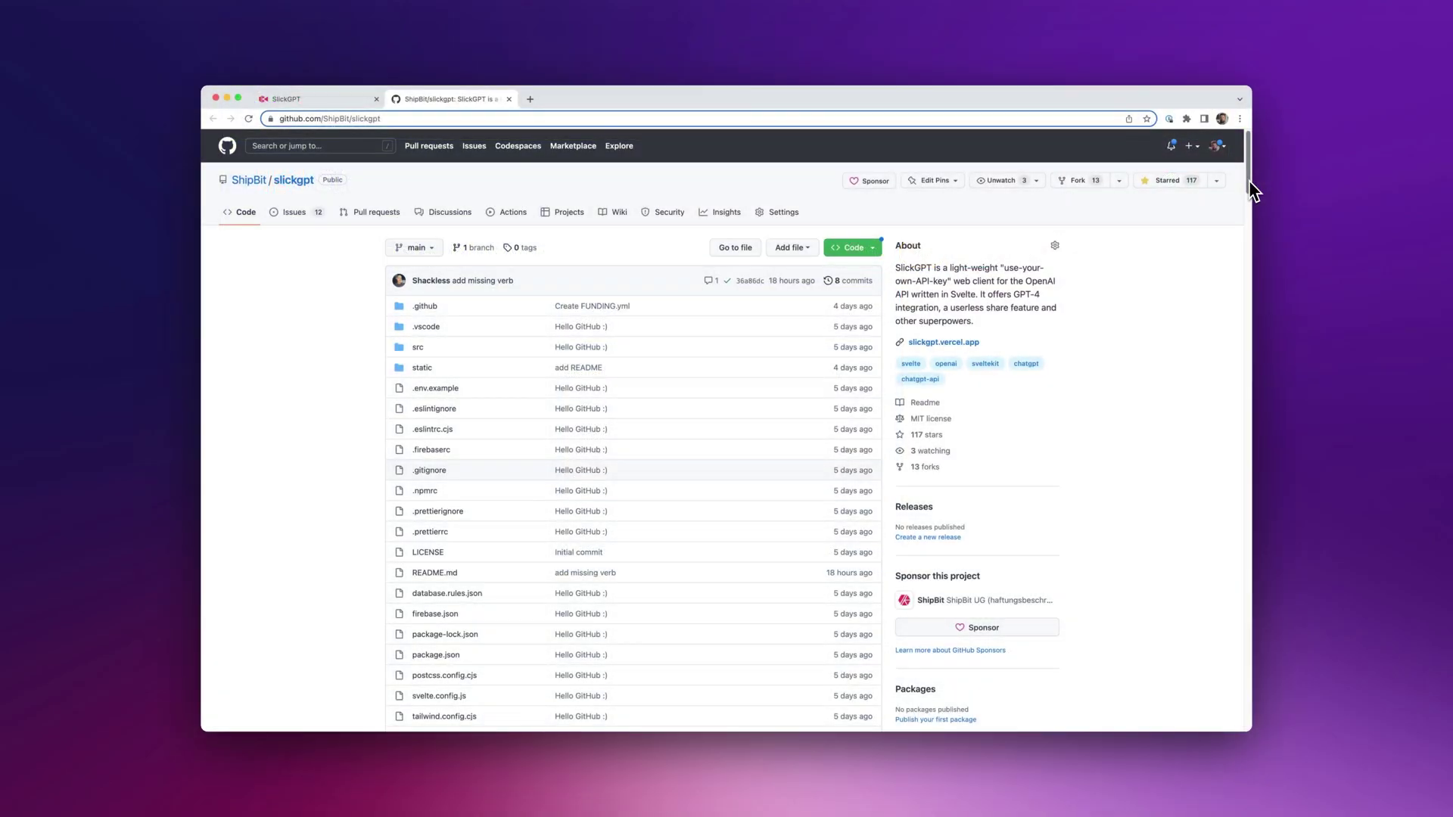
pyautogui.moveTo(1250, 183); pyautogui.dragTo(1223, 338)
pyautogui.scroll(-5, 1225, 339)
pyautogui.scroll(-3, 1216, 367)
pyautogui.scroll(-5, 1209, 389)
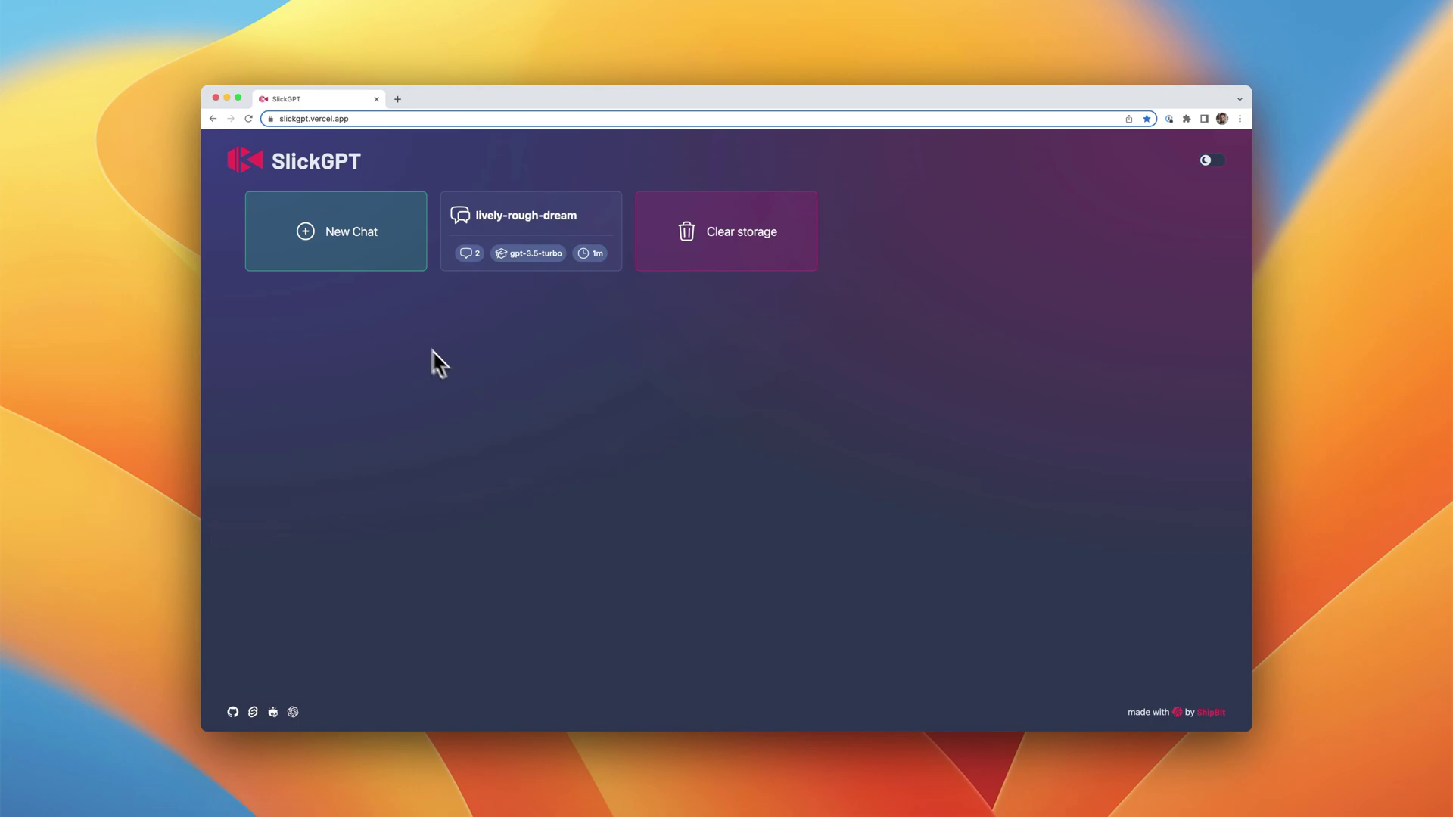
# Step: Ask 'How can I center a div?' in a new chat, then return home after the CSS answer
pyautogui.click(353, 244)
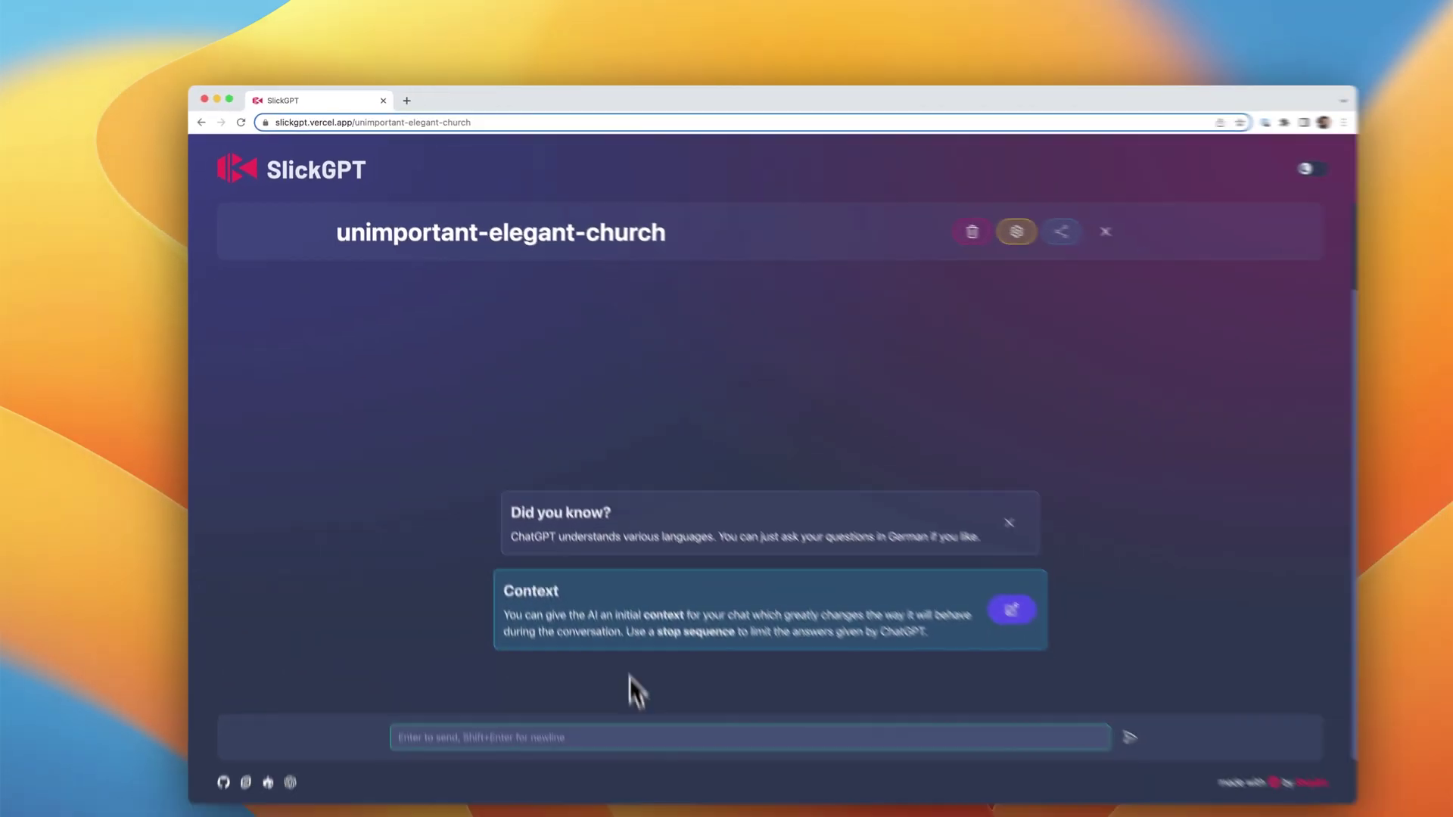
pyautogui.click(629, 737)
pyautogui.write('How can ')
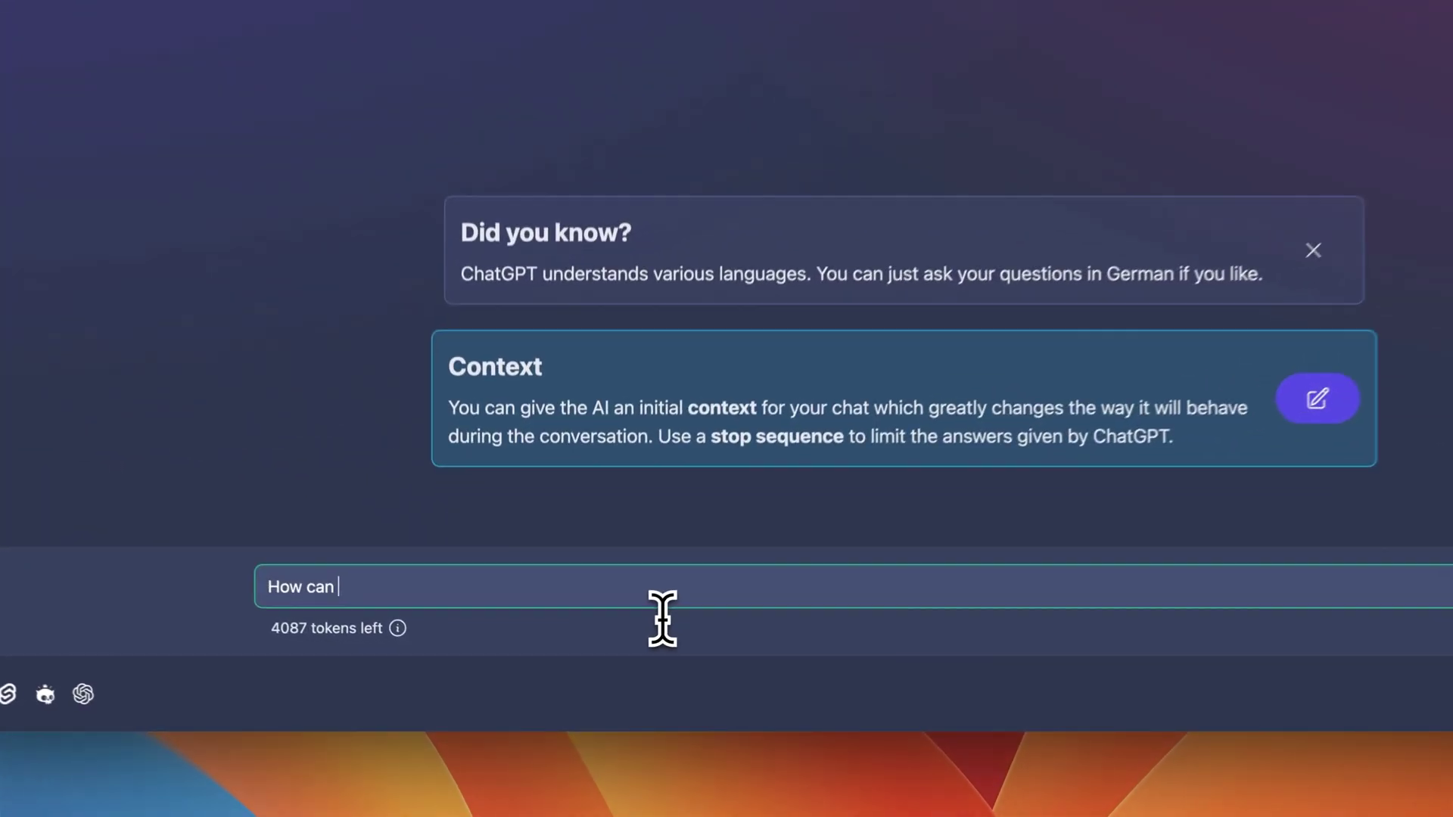
pyautogui.write('I center a div?')
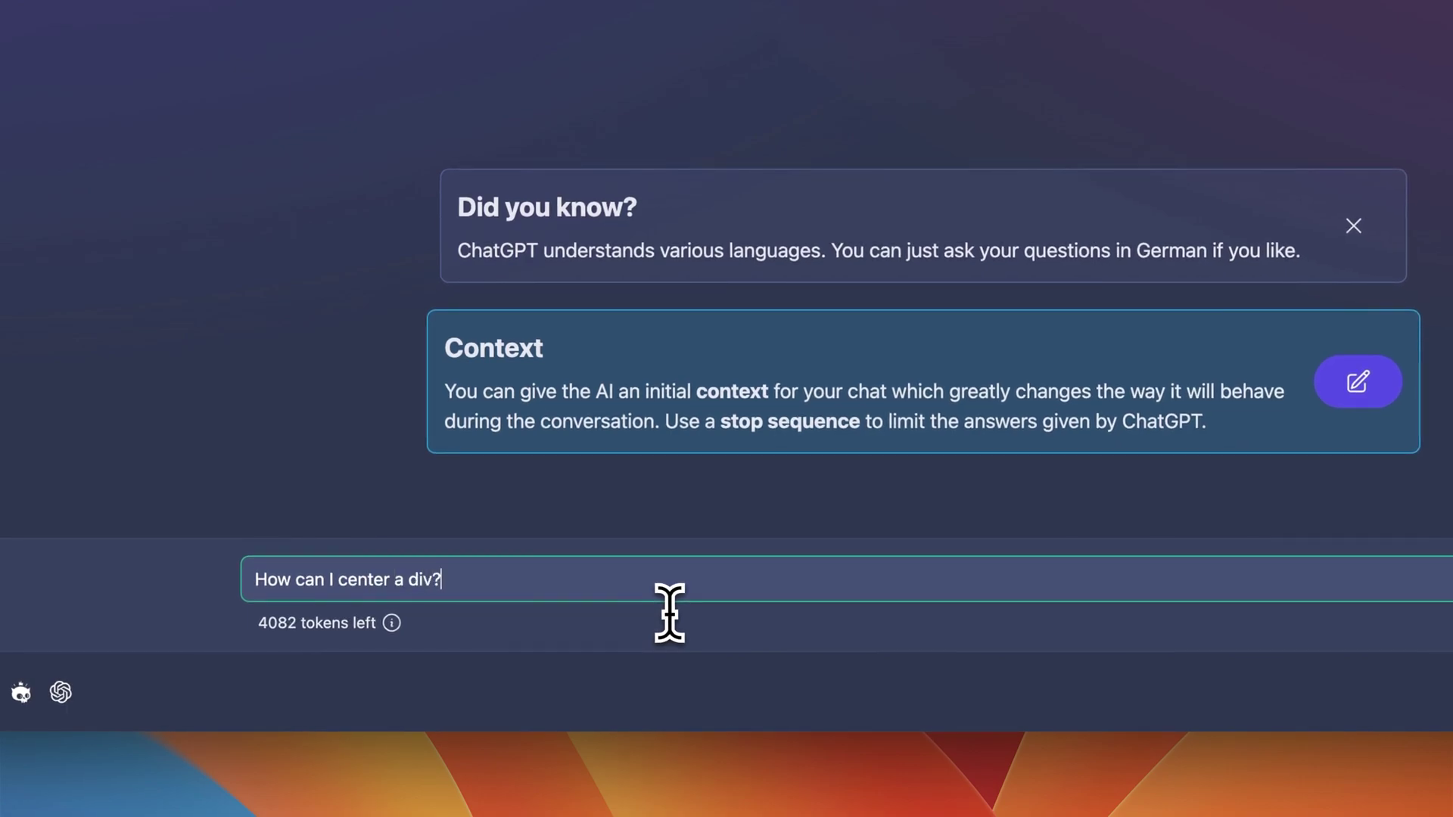
pyautogui.press('Return')
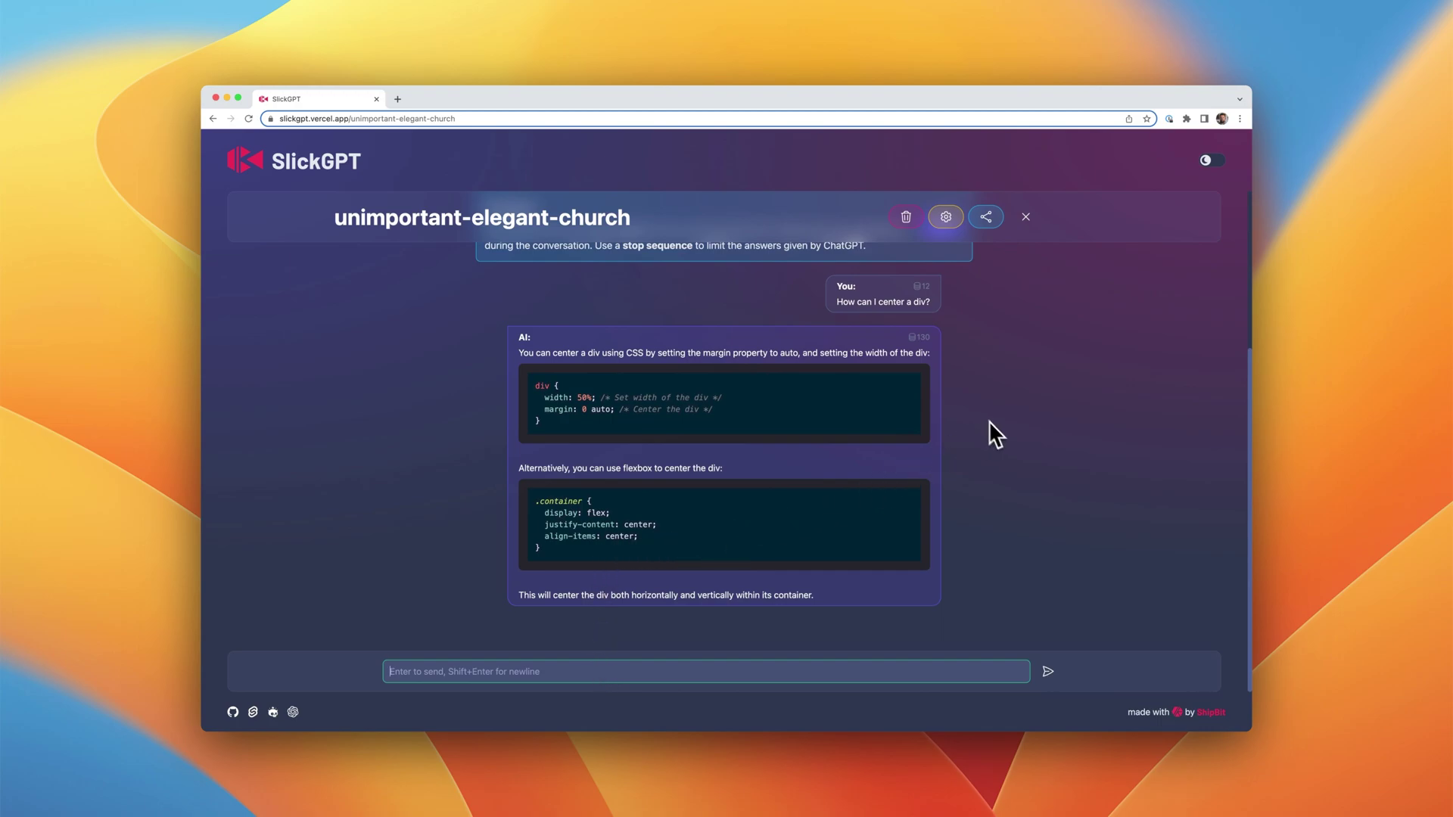
pyautogui.scroll(2, 999, 448)
pyautogui.scroll(2, 1008, 461)
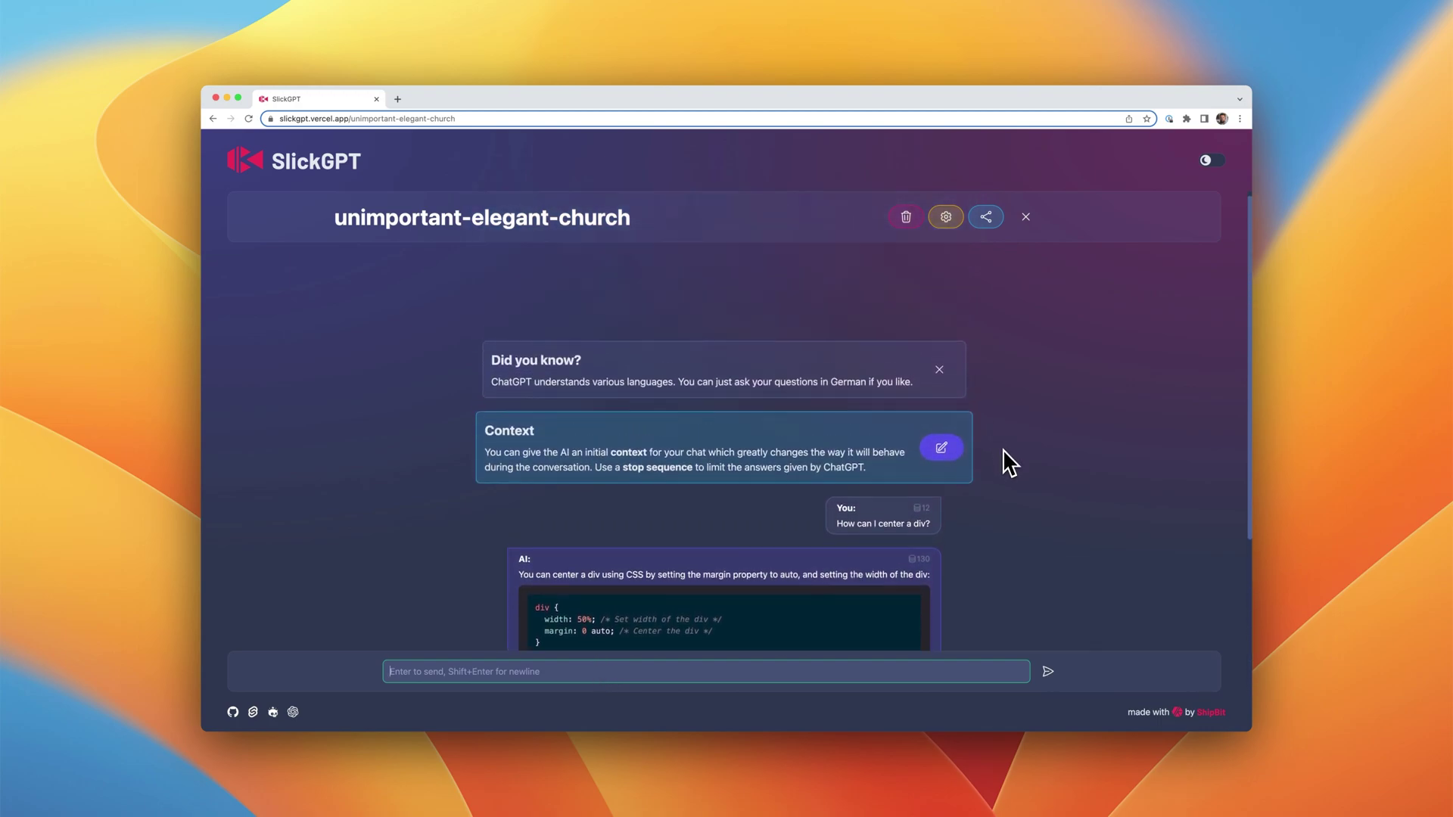
pyautogui.scroll(-4, 1002, 449)
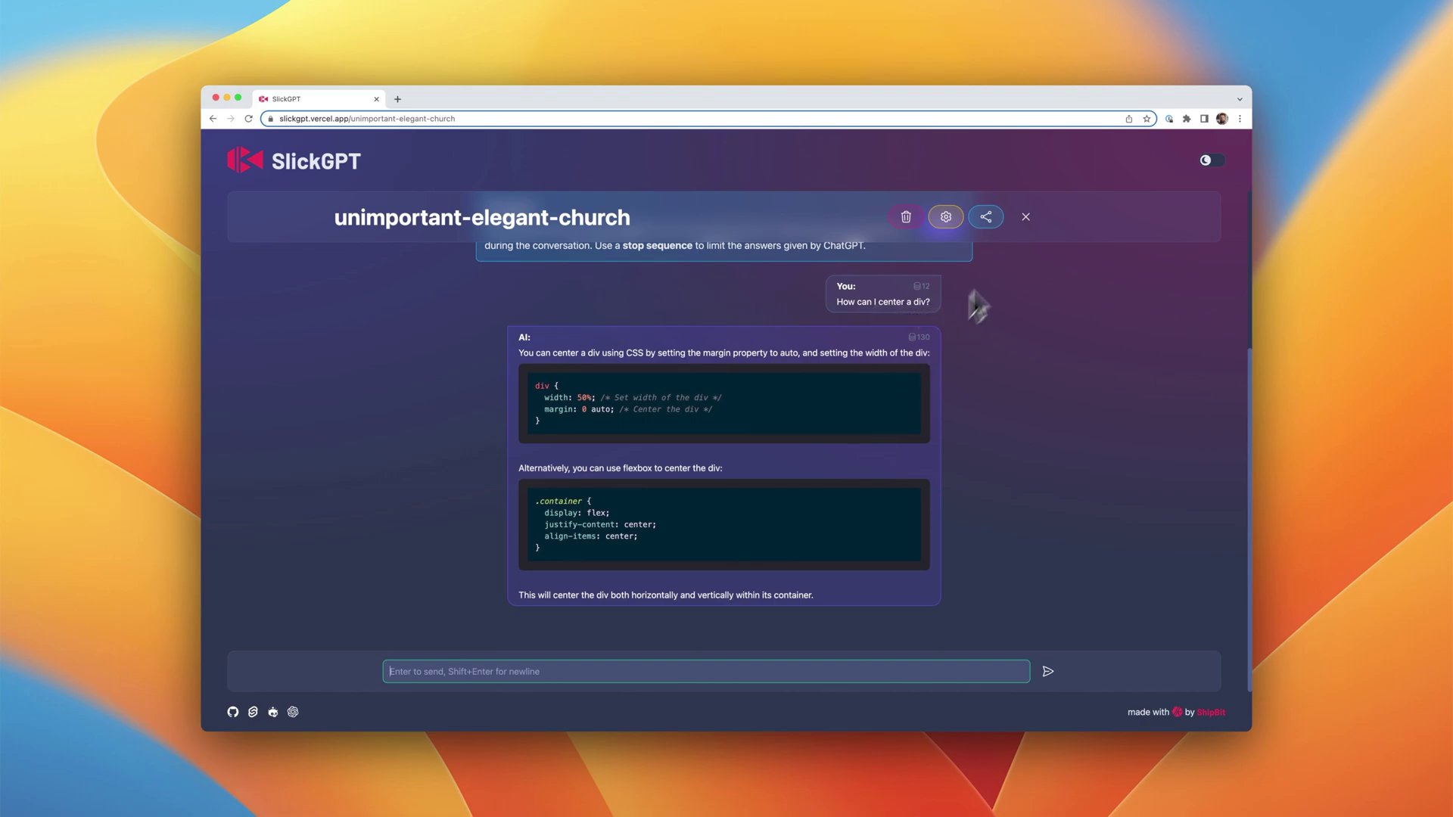
pyautogui.click(1025, 222)
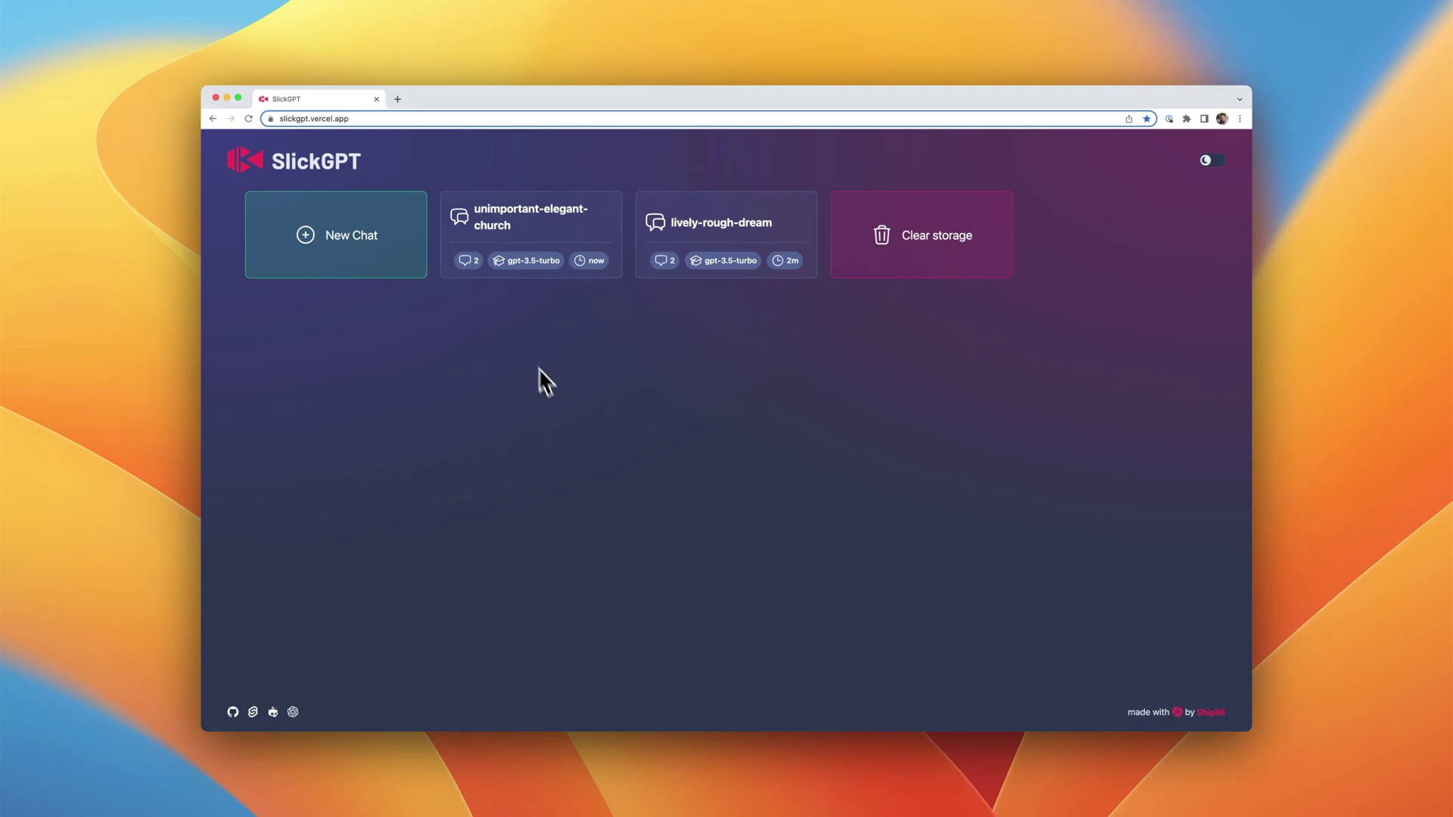
pyautogui.click(509, 252)
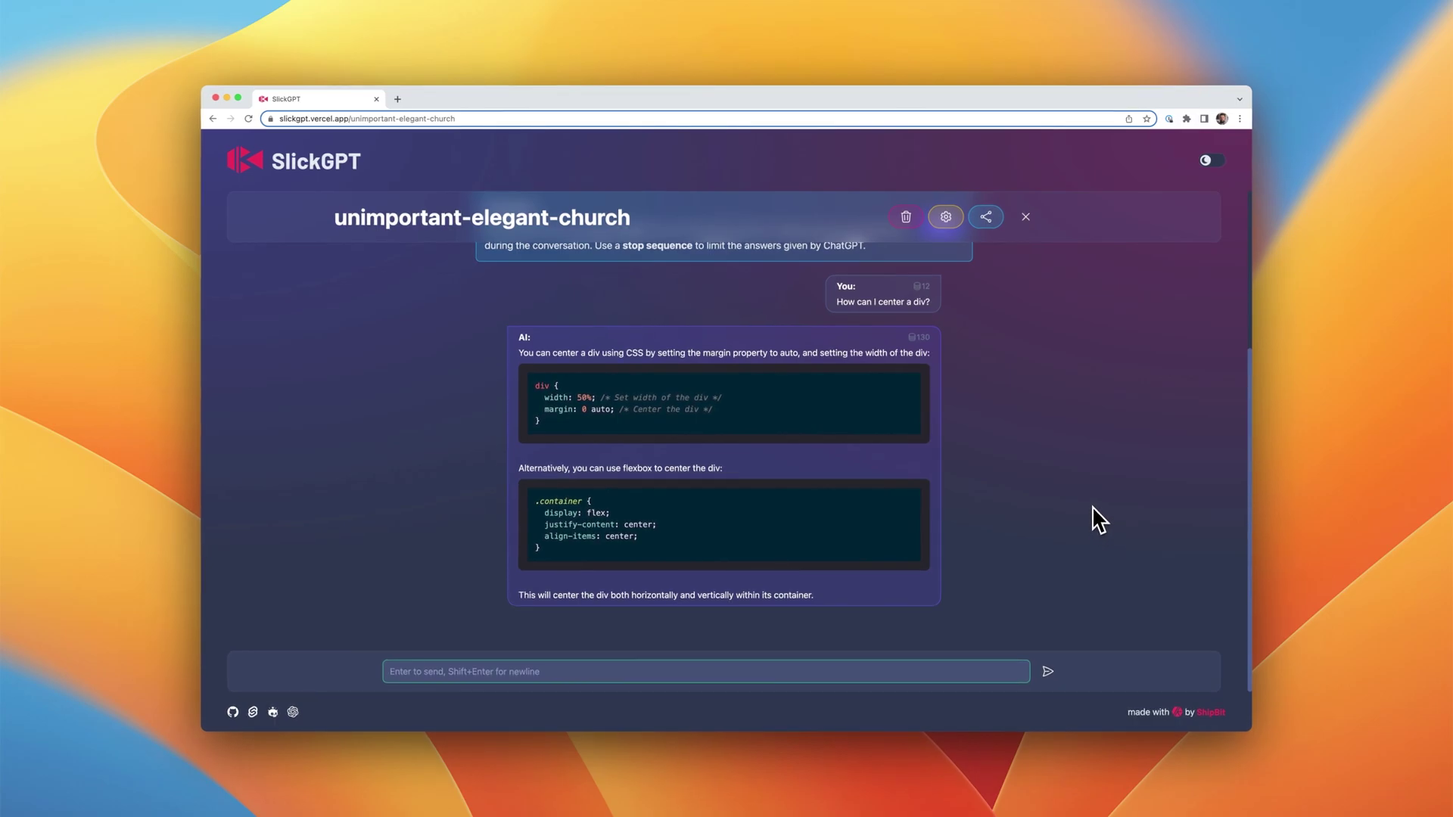
pyautogui.scroll(3, 1056, 442)
pyautogui.scroll(2, 1050, 427)
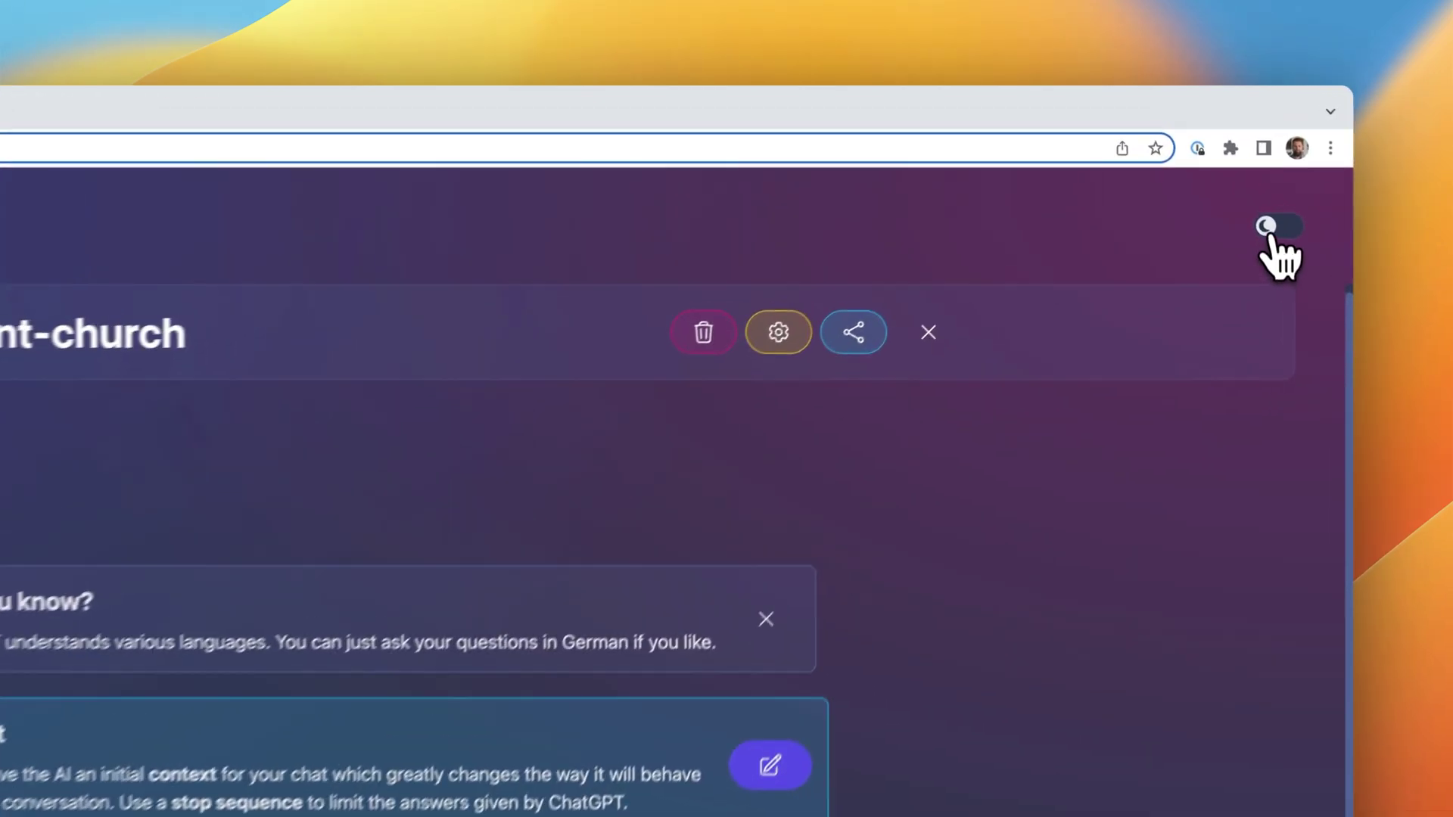
pyautogui.click(1271, 233)
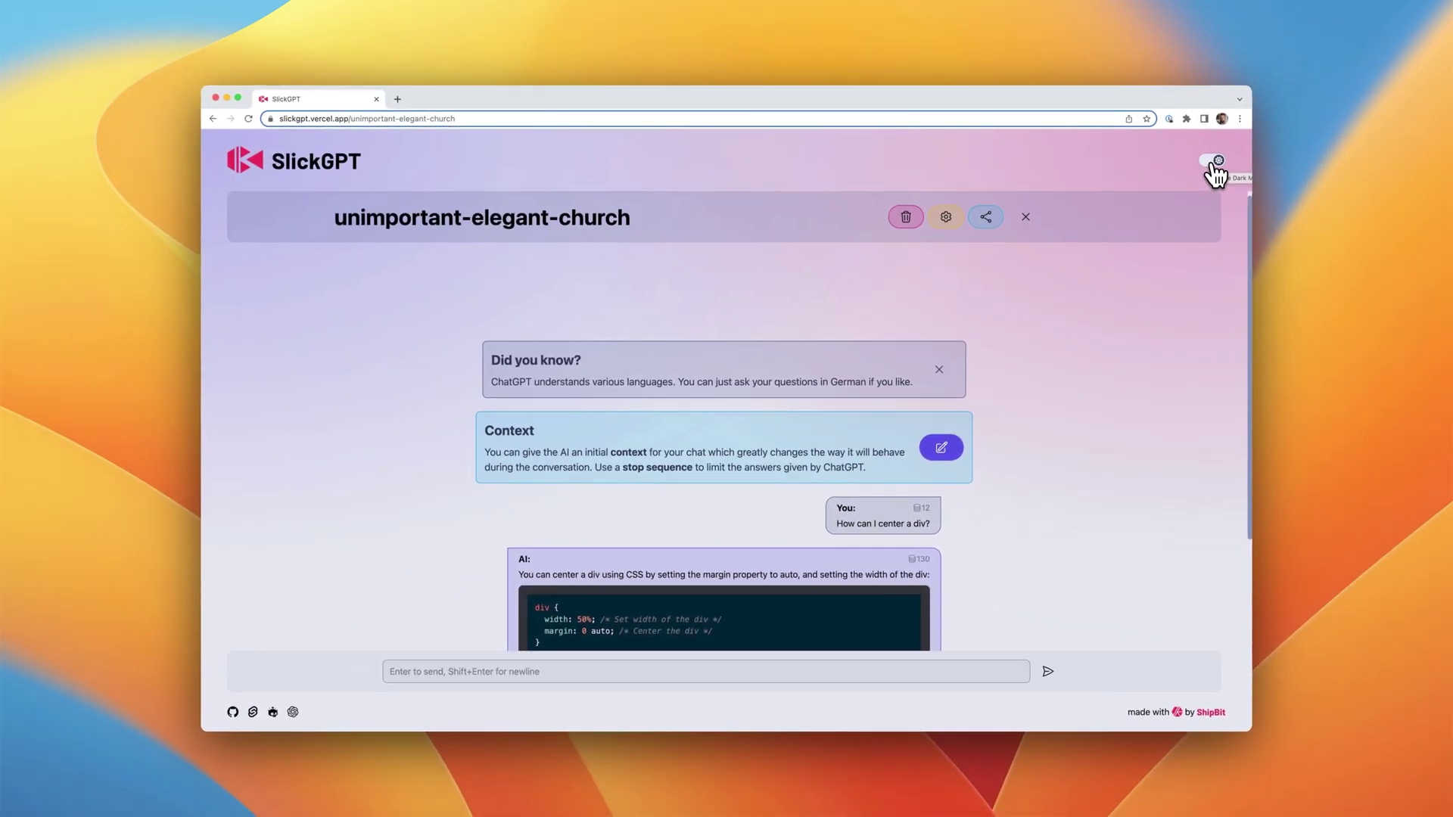
pyautogui.click(1212, 162)
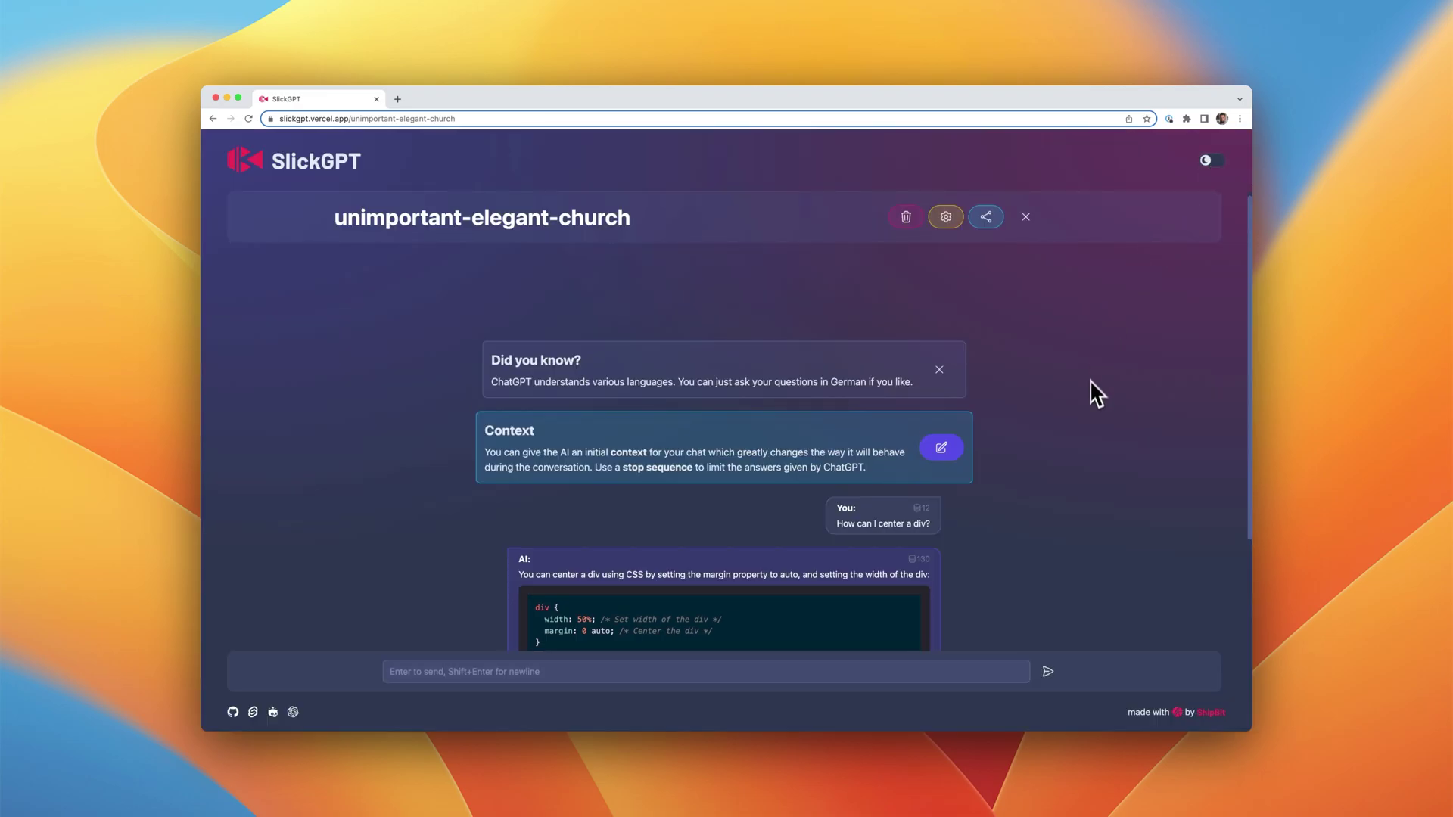
pyautogui.scroll(-2, 1090, 391)
pyautogui.scroll(-3, 1091, 419)
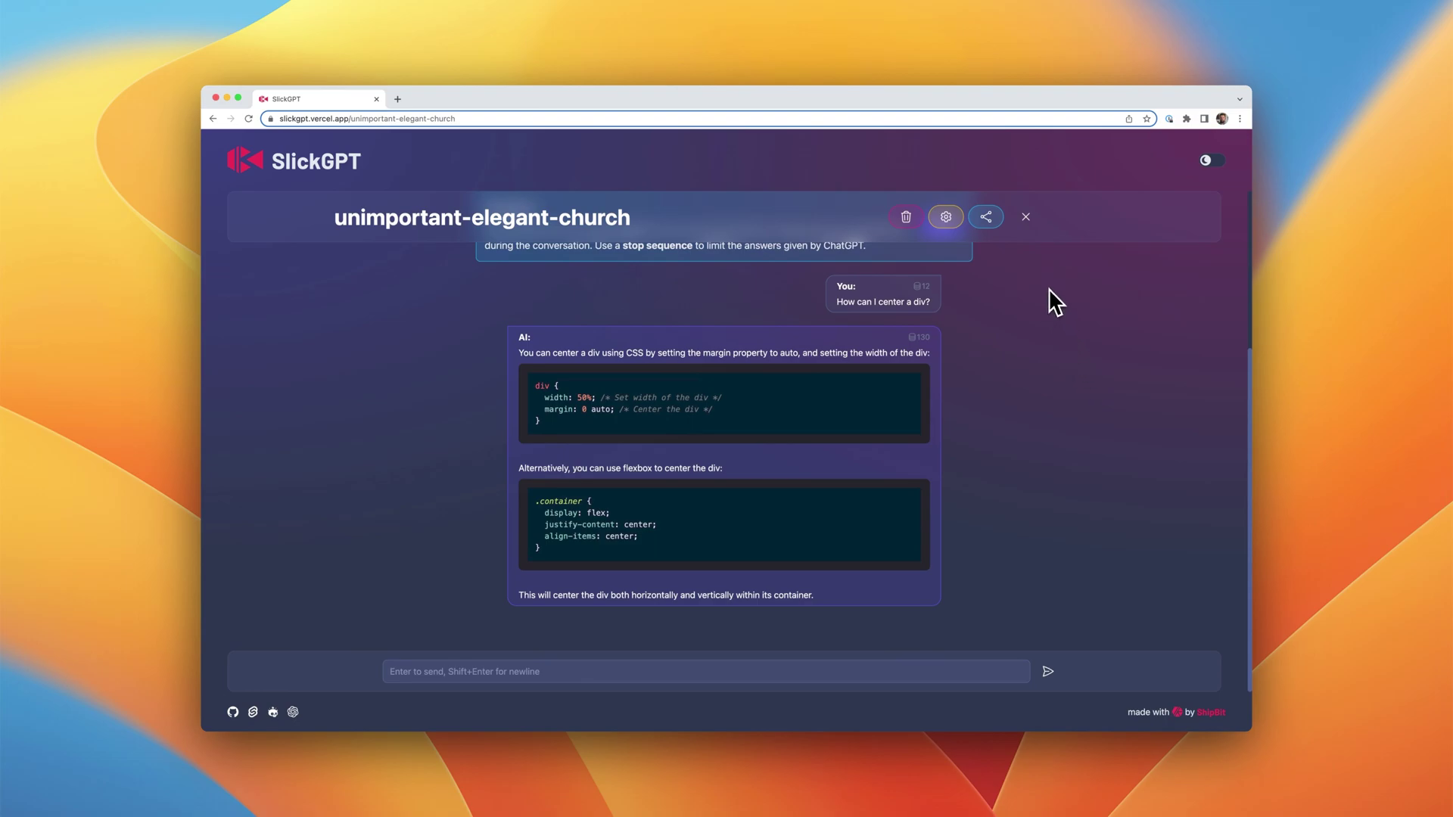
# Step: Share unimportant-elegant-church, confirming it has no personal content, and copy its share URL
pyautogui.click(1026, 220)
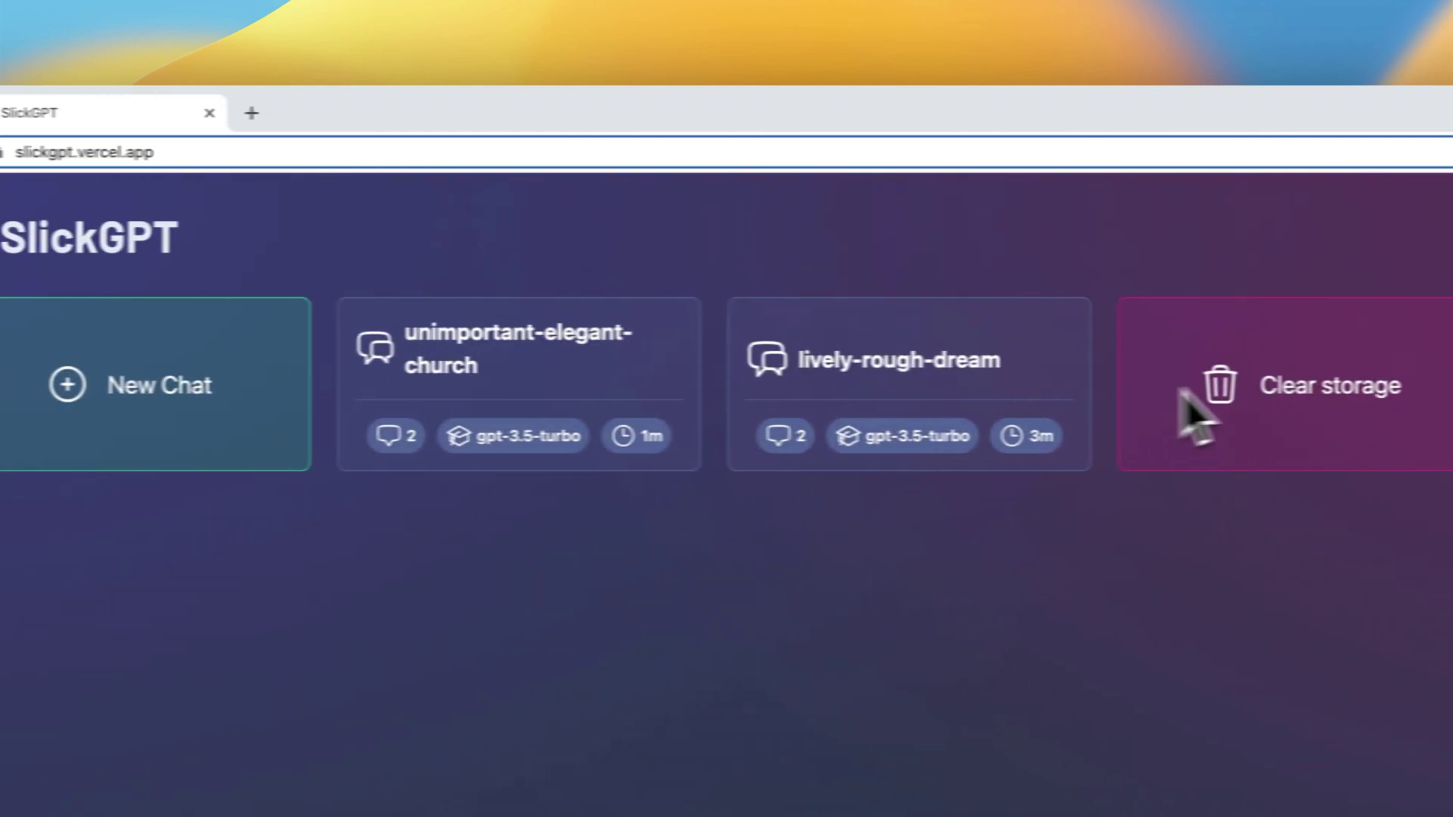
pyautogui.click(579, 391)
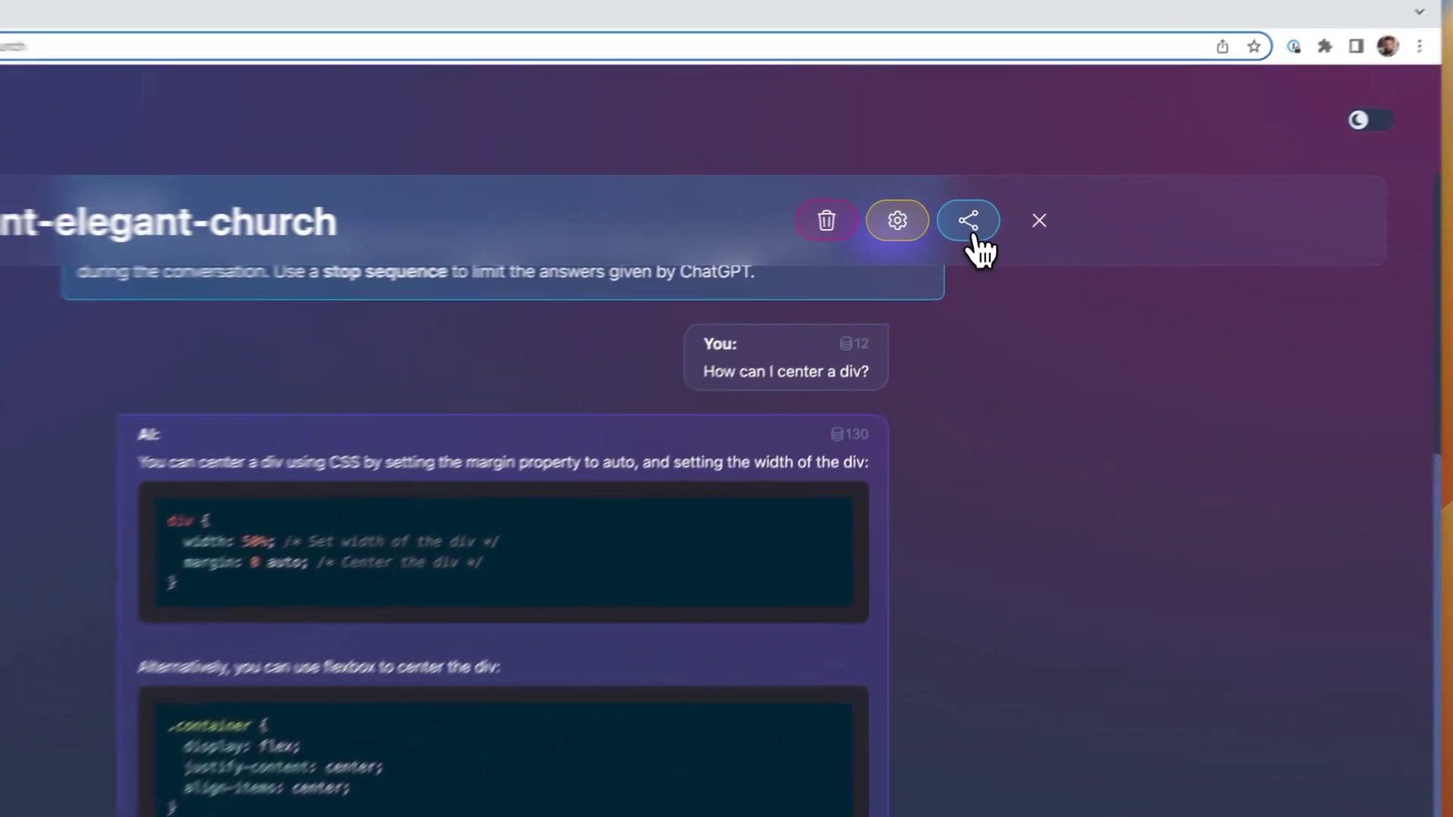
pyautogui.click(986, 217)
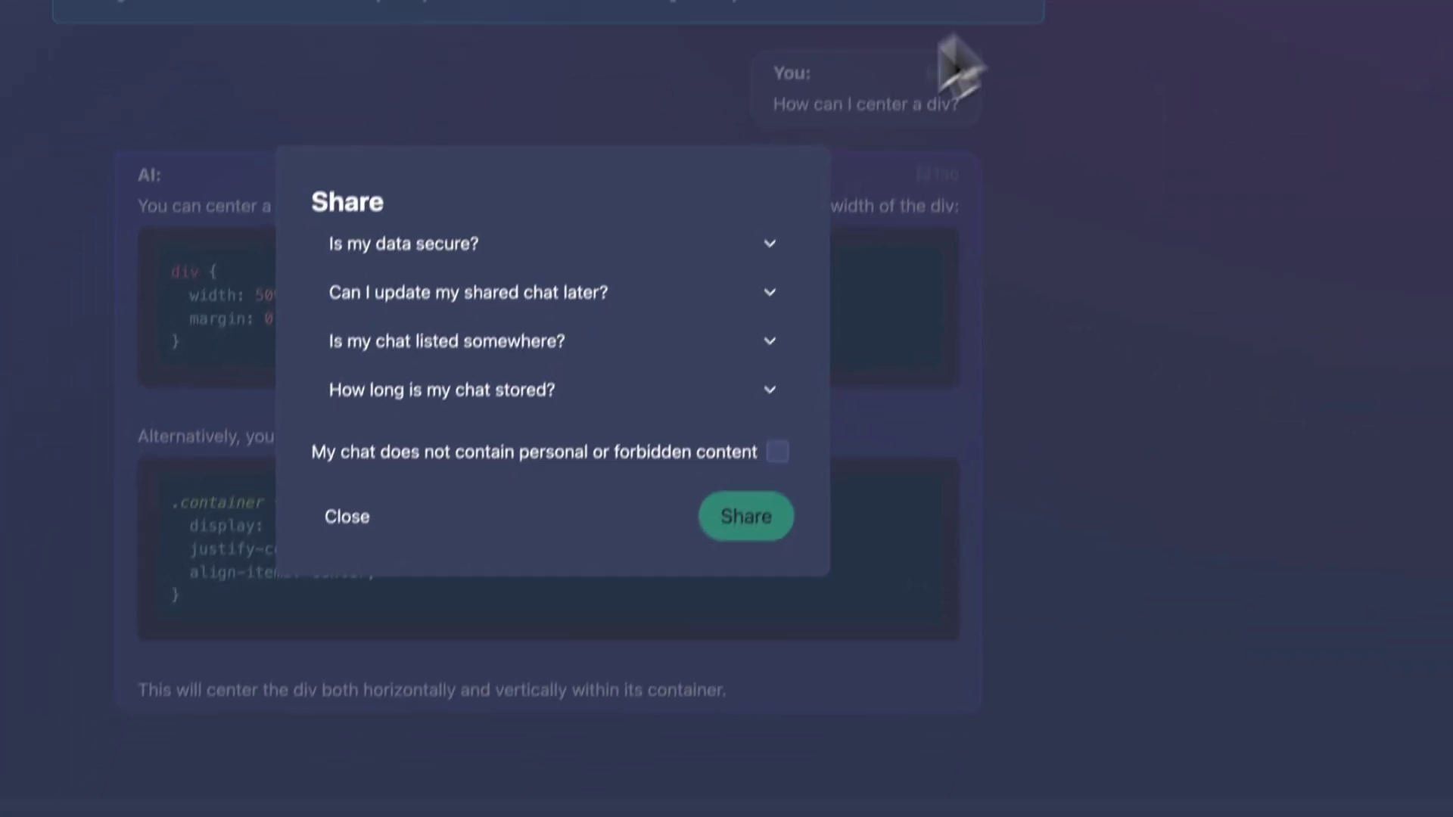
pyautogui.click(789, 420)
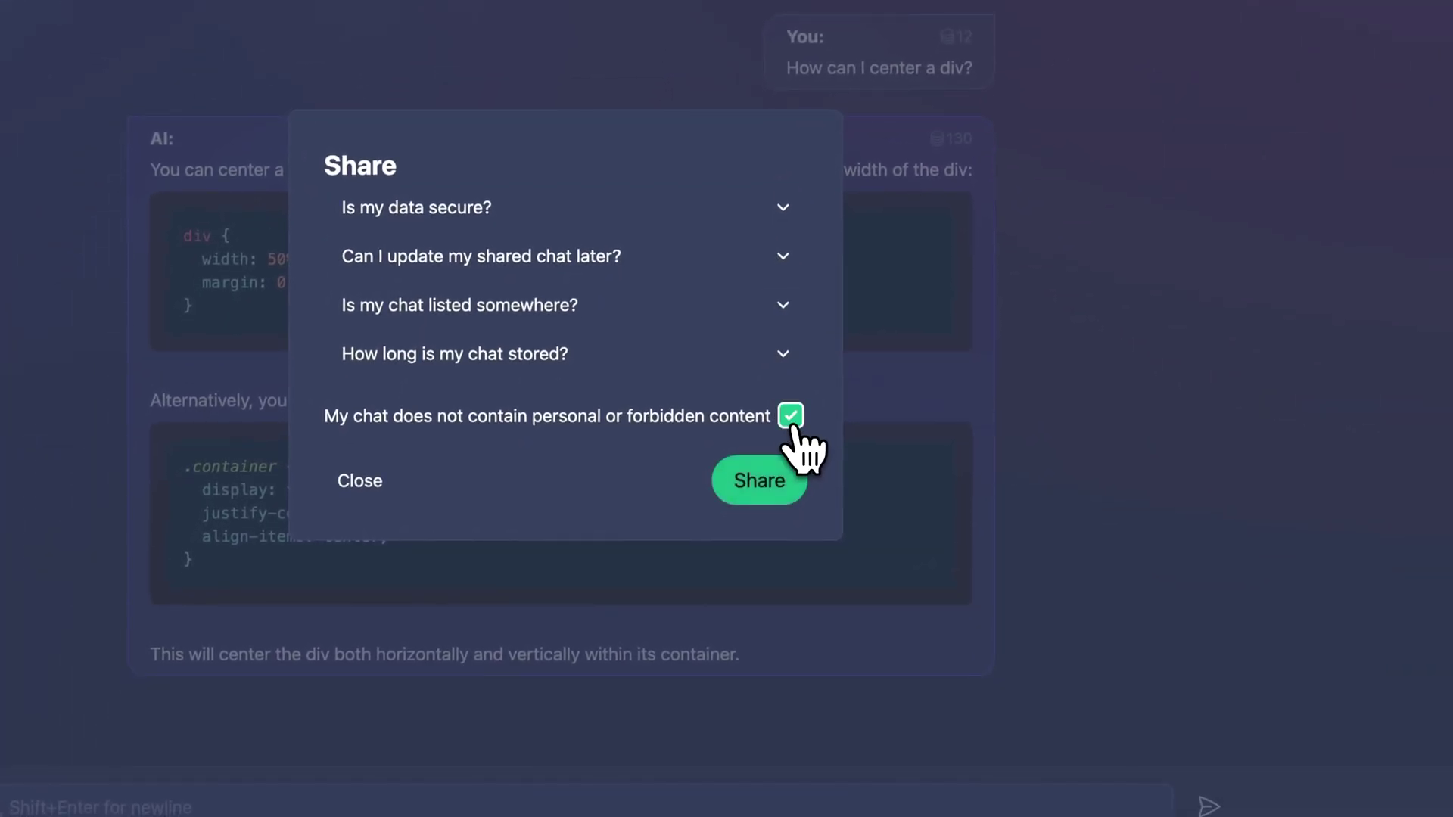
pyautogui.click(787, 476)
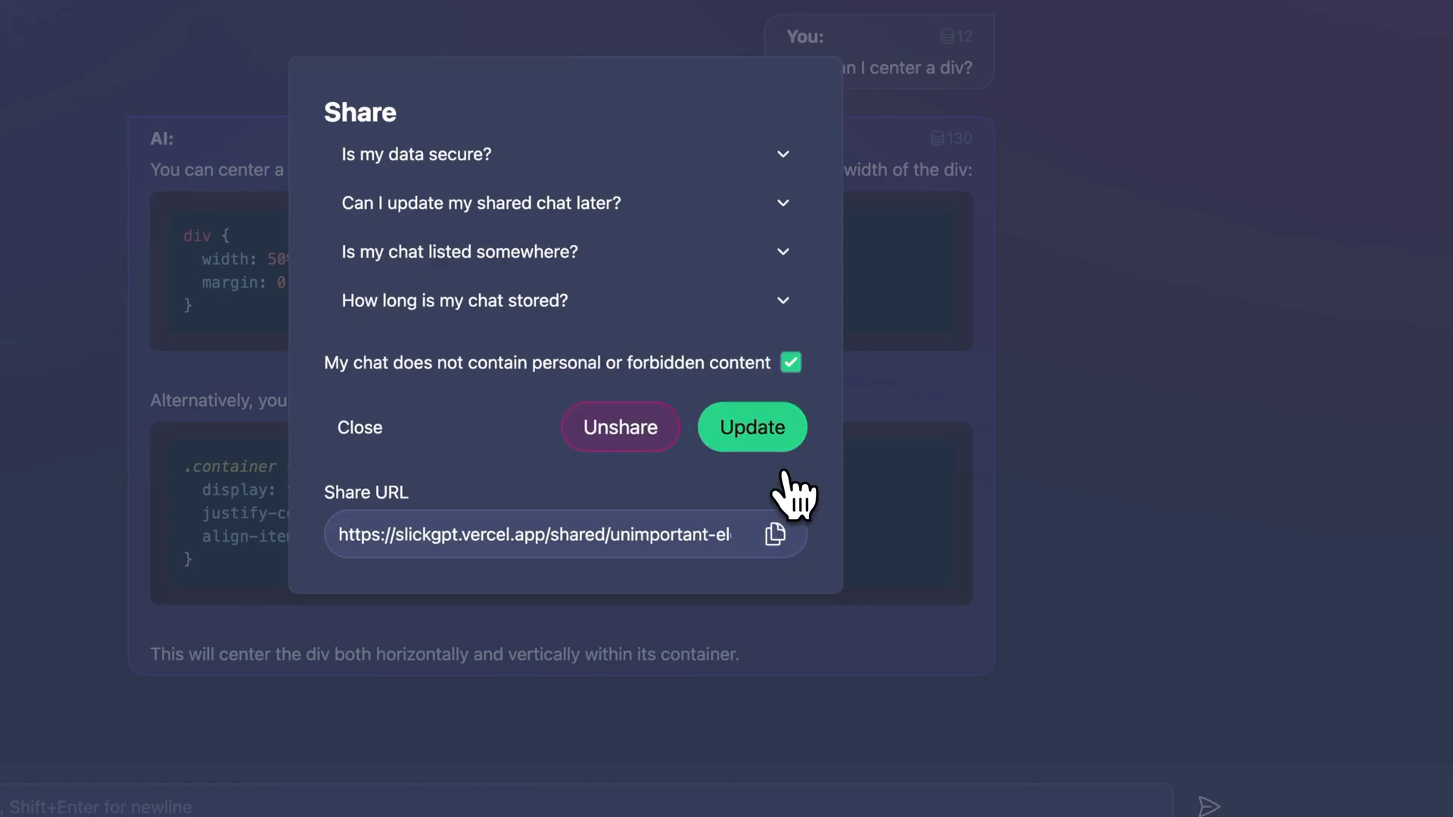
pyautogui.click(776, 535)
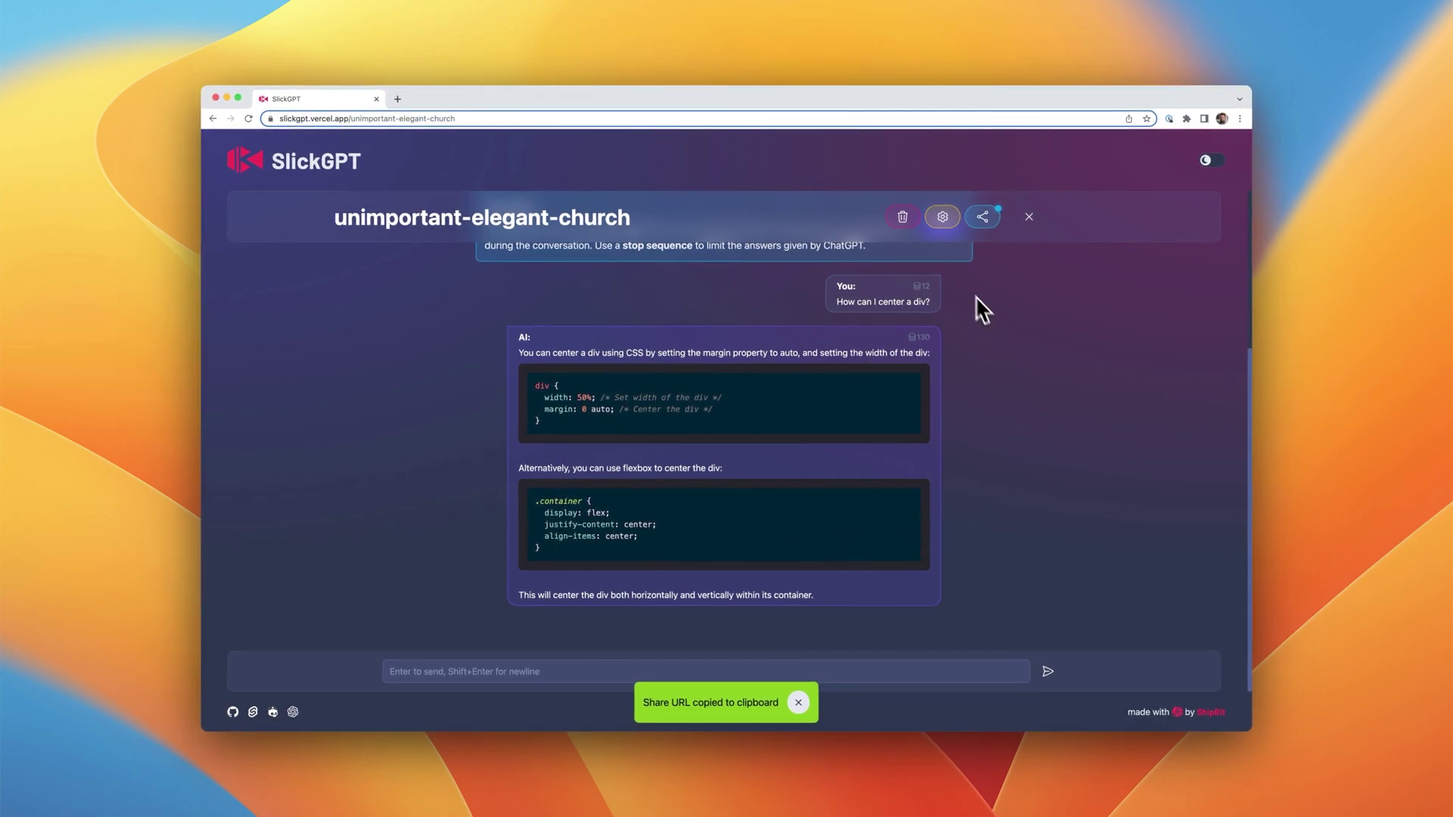
# Step: Start a new chat and review its model and advanced settings, keeping gpt-3.5-turbo unsaved
pyautogui.click(1028, 218)
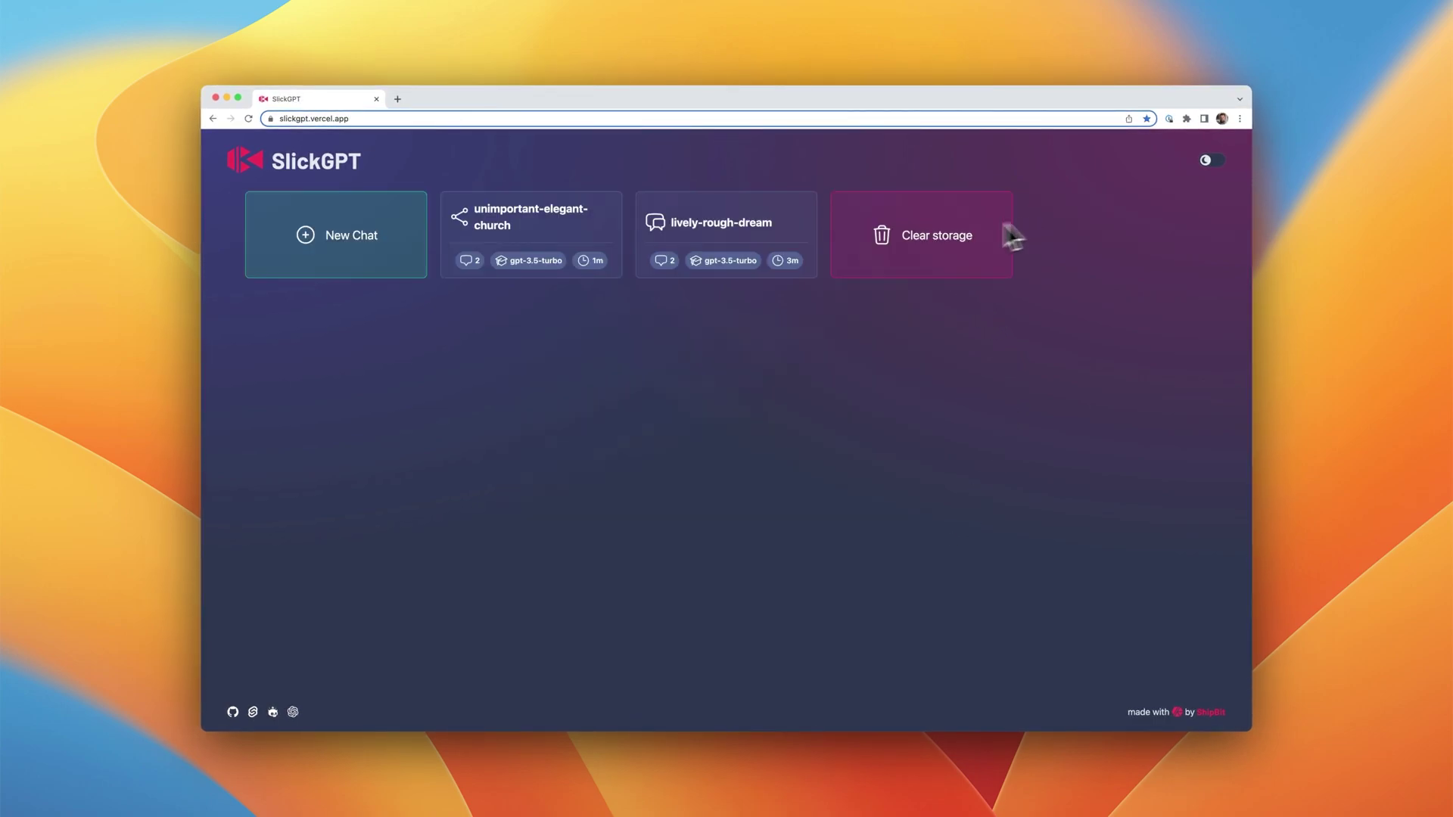
pyautogui.click(405, 252)
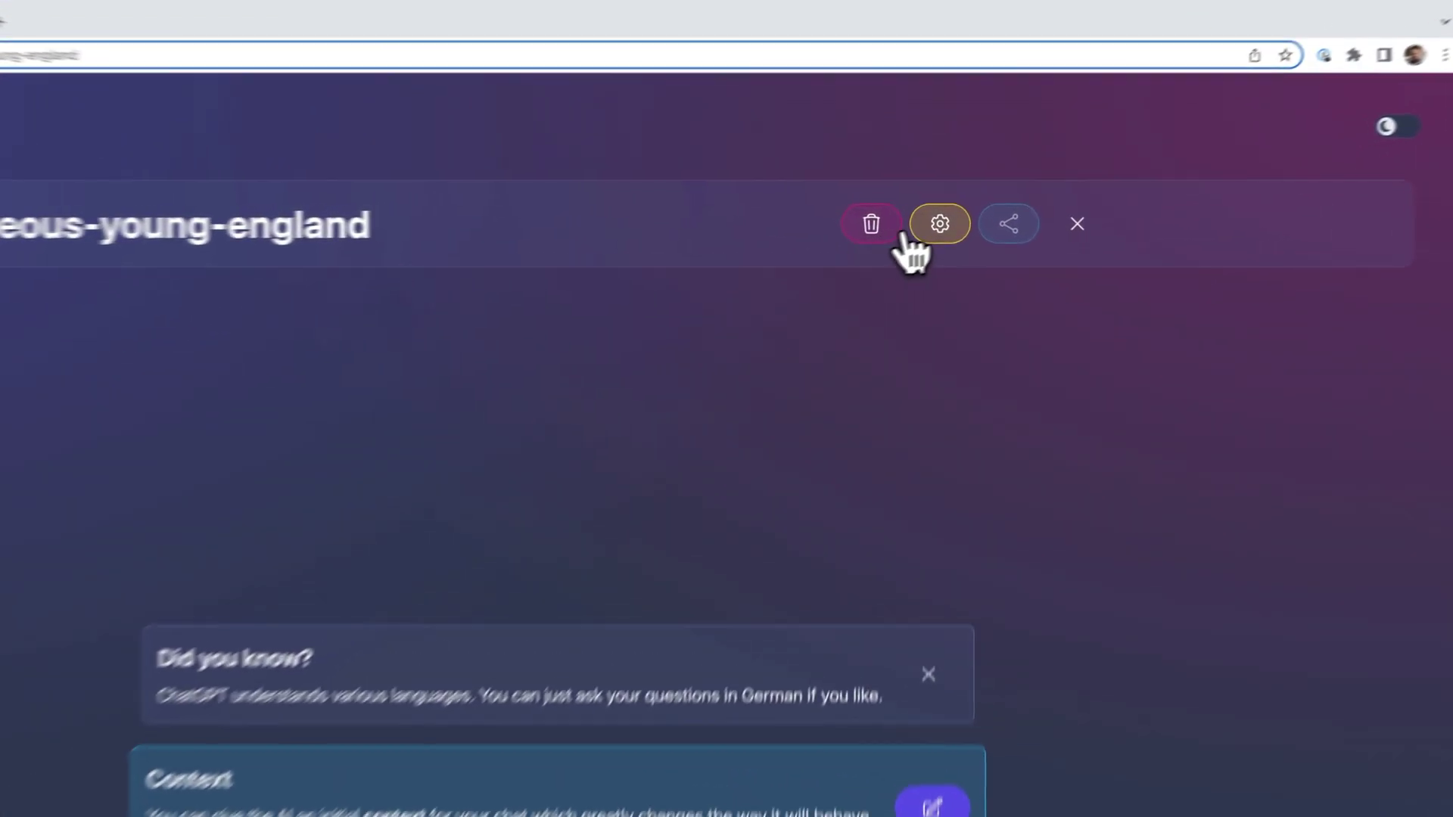
pyautogui.click(933, 236)
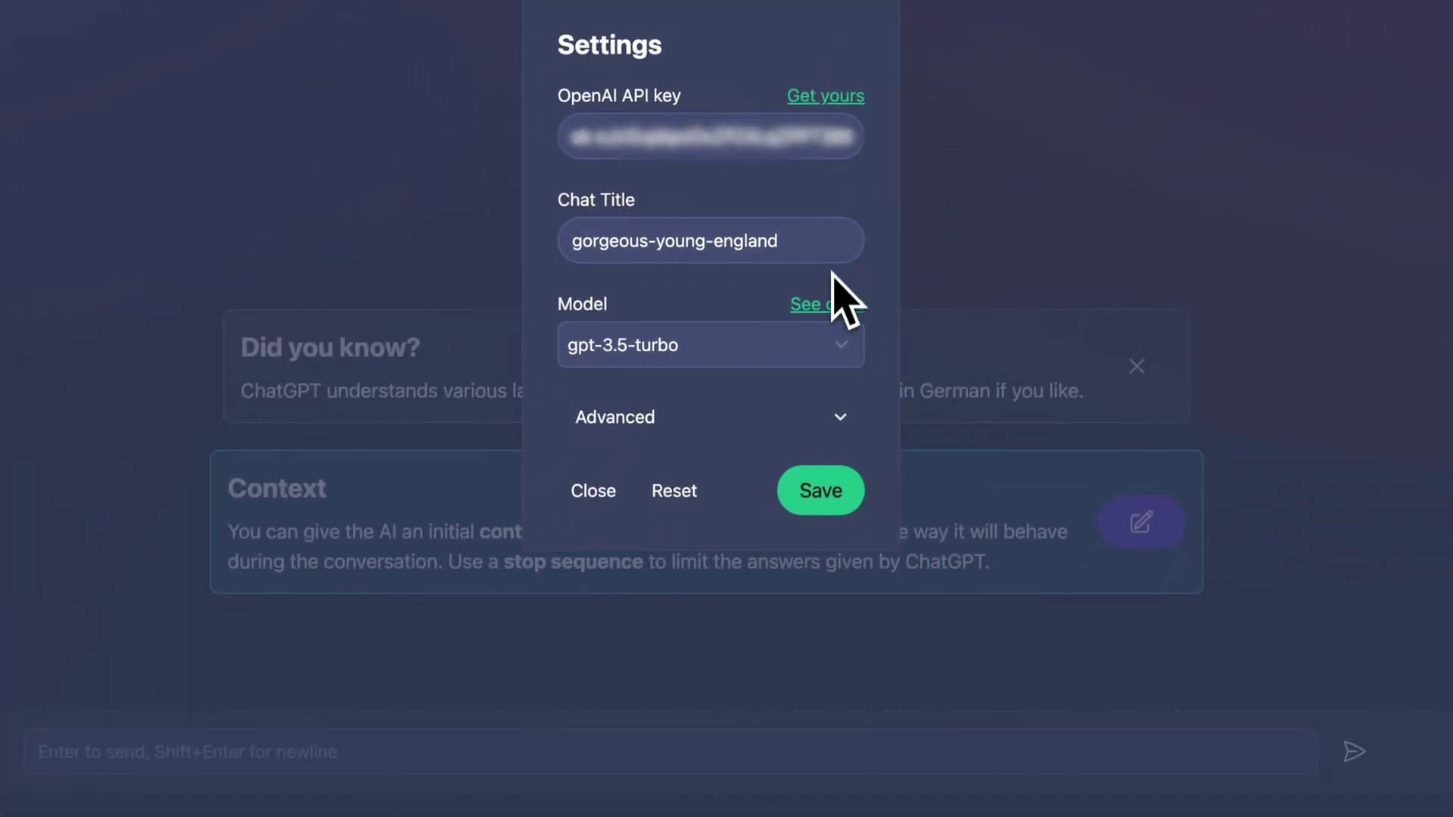
pyautogui.click(853, 348)
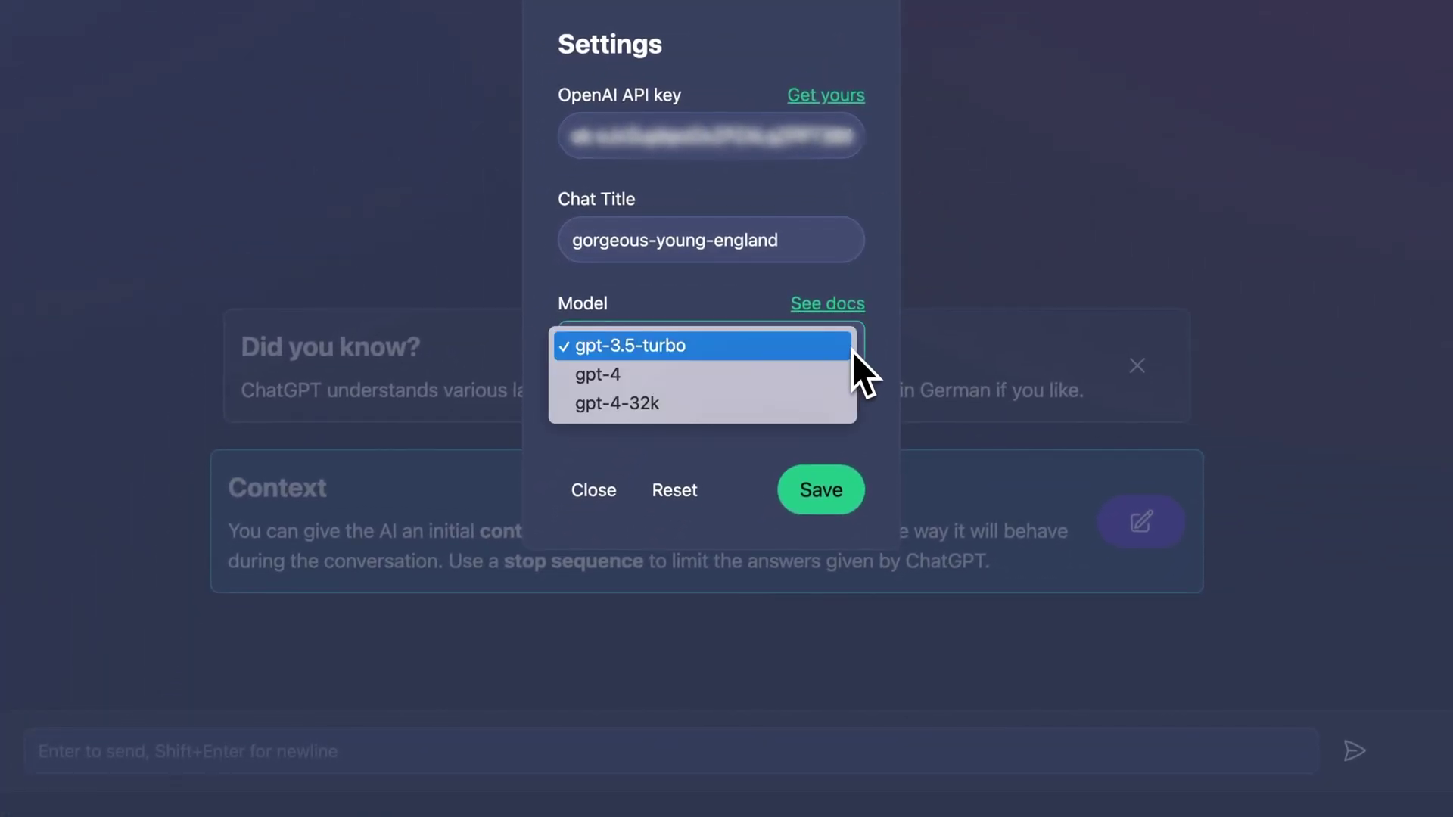
pyautogui.click(883, 291)
pyautogui.click(847, 416)
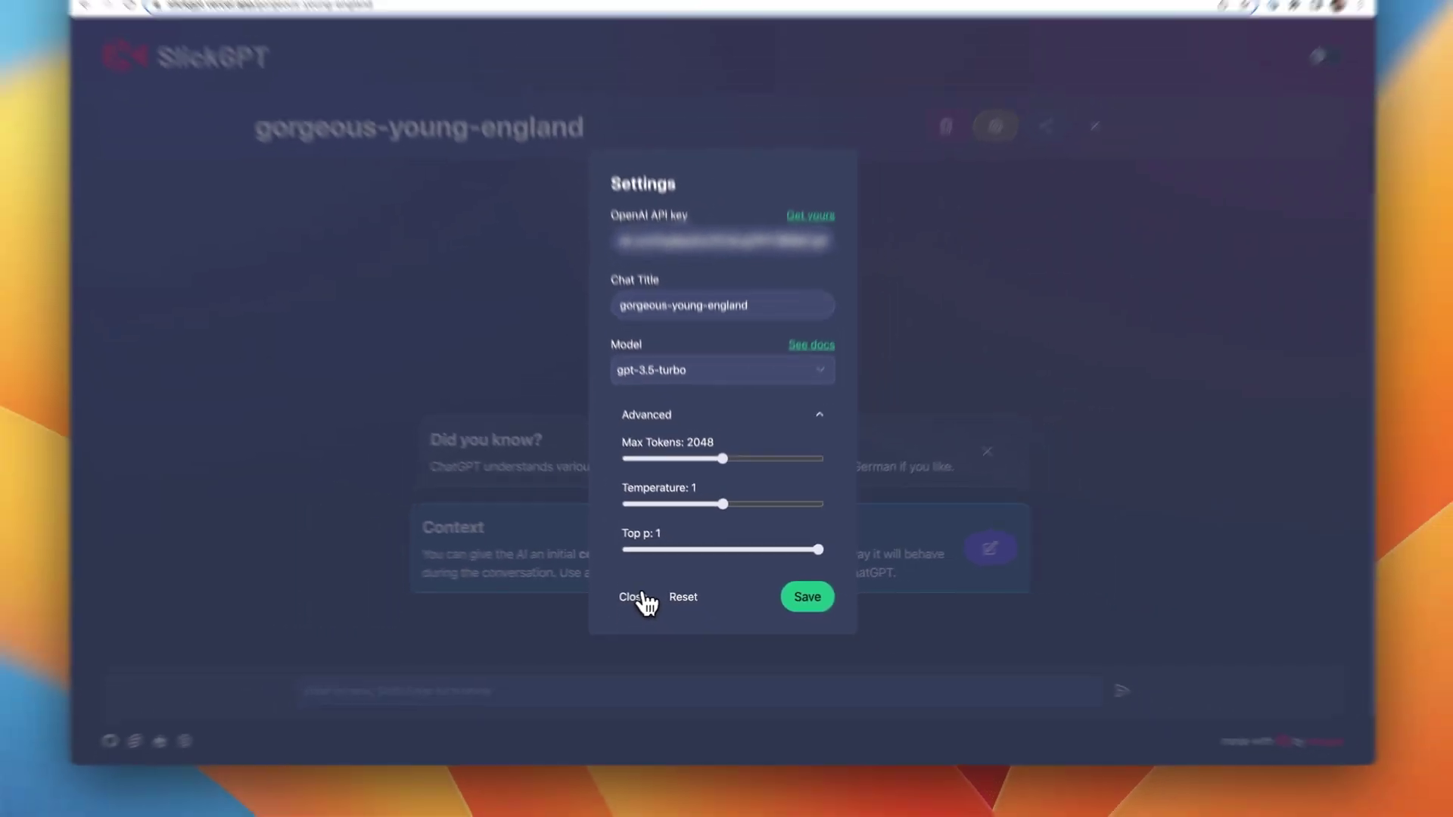
pyautogui.click(568, 598)
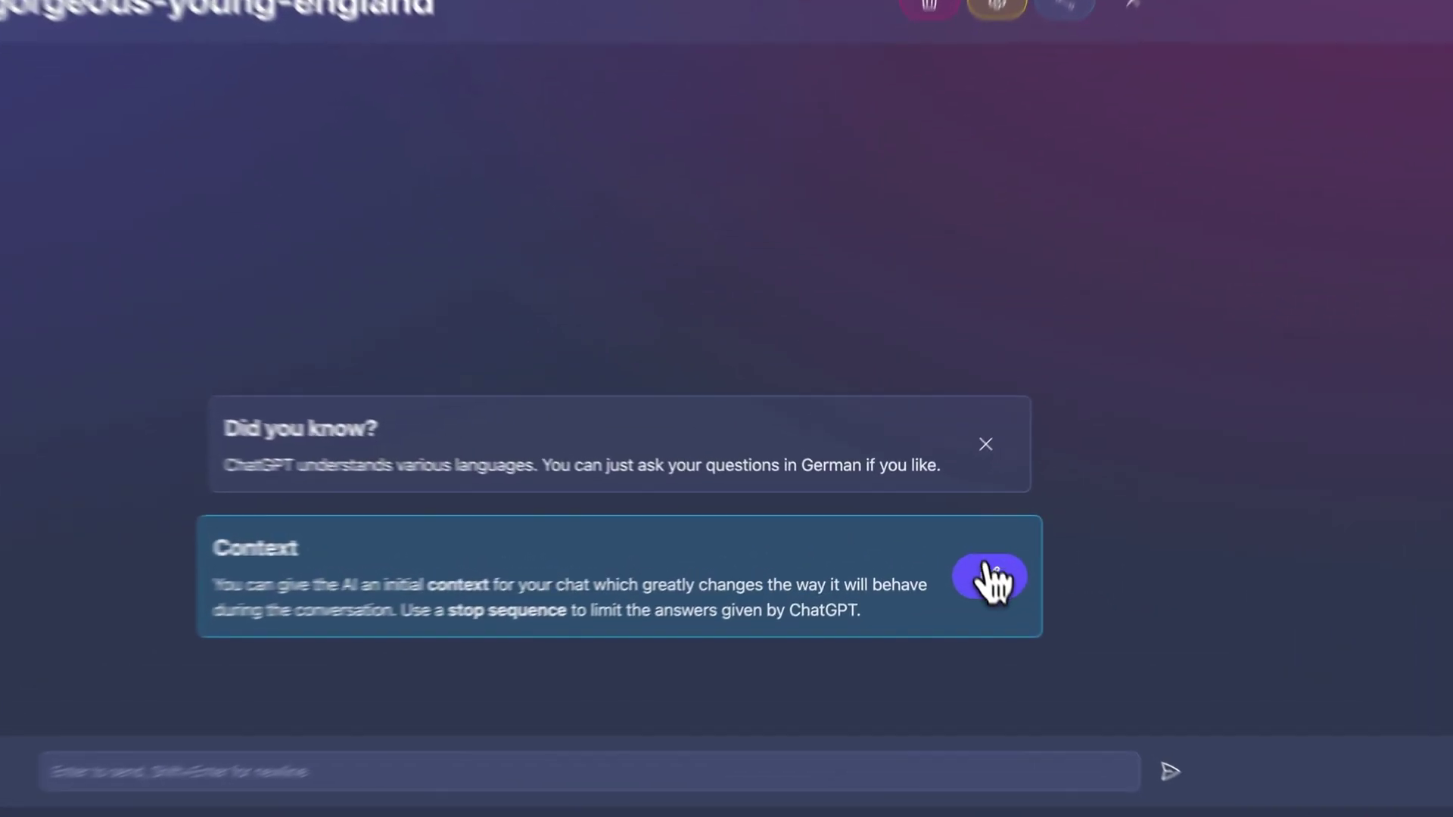
# Step: Browse the context editor's explanation and example prompts, then close it without setting context
pyautogui.click(941, 556)
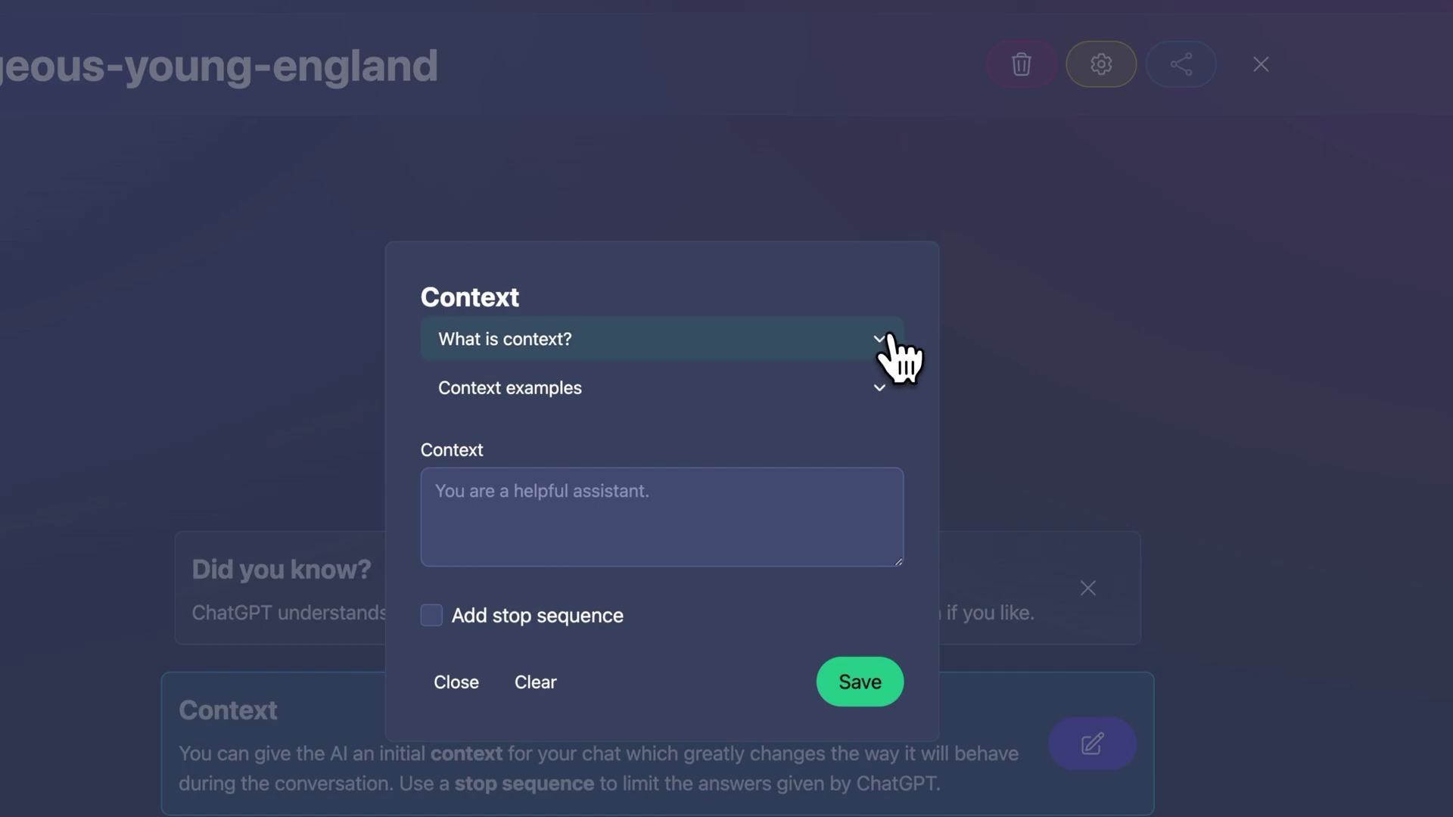
pyautogui.click(883, 327)
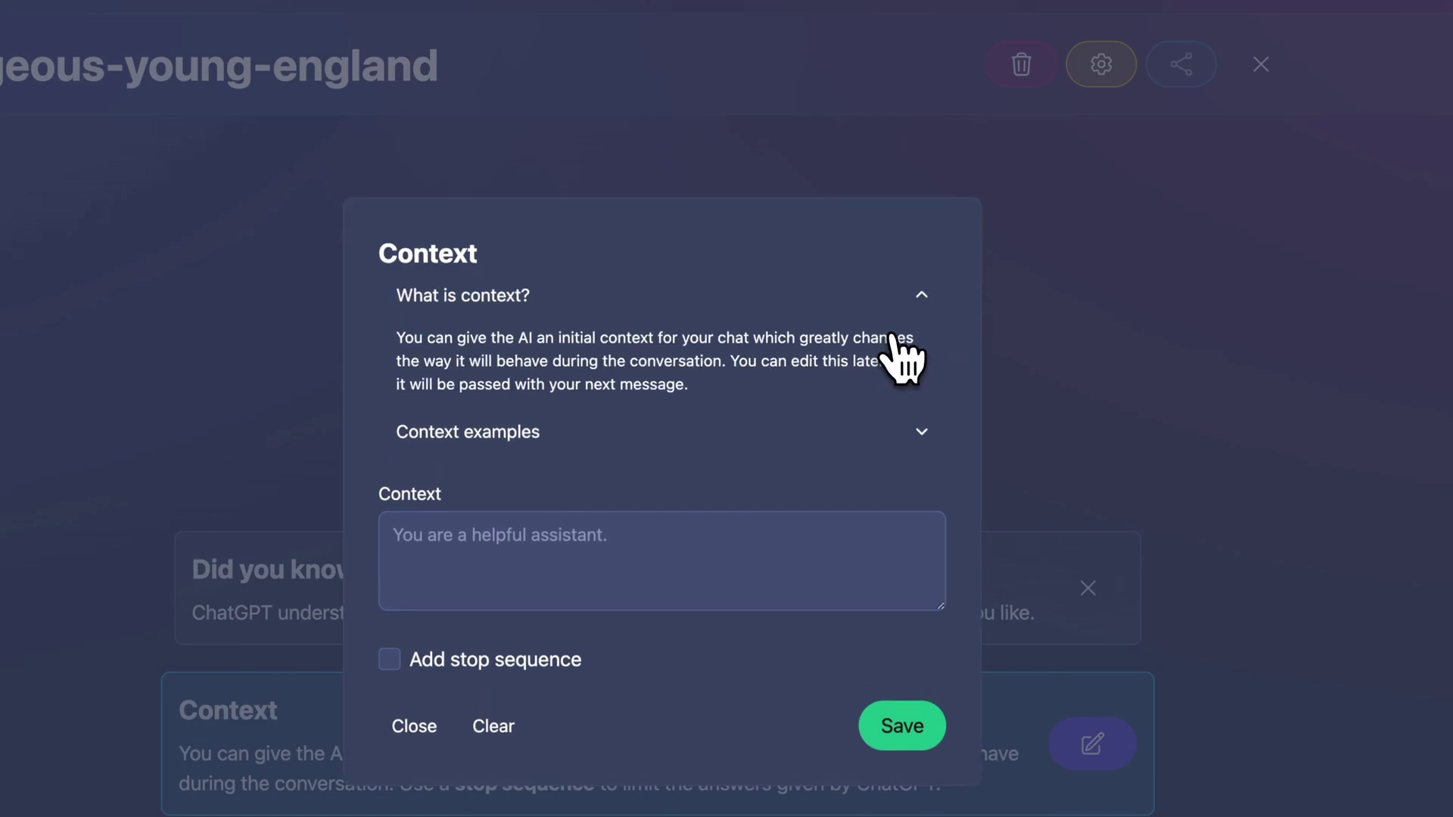
pyautogui.click(925, 306)
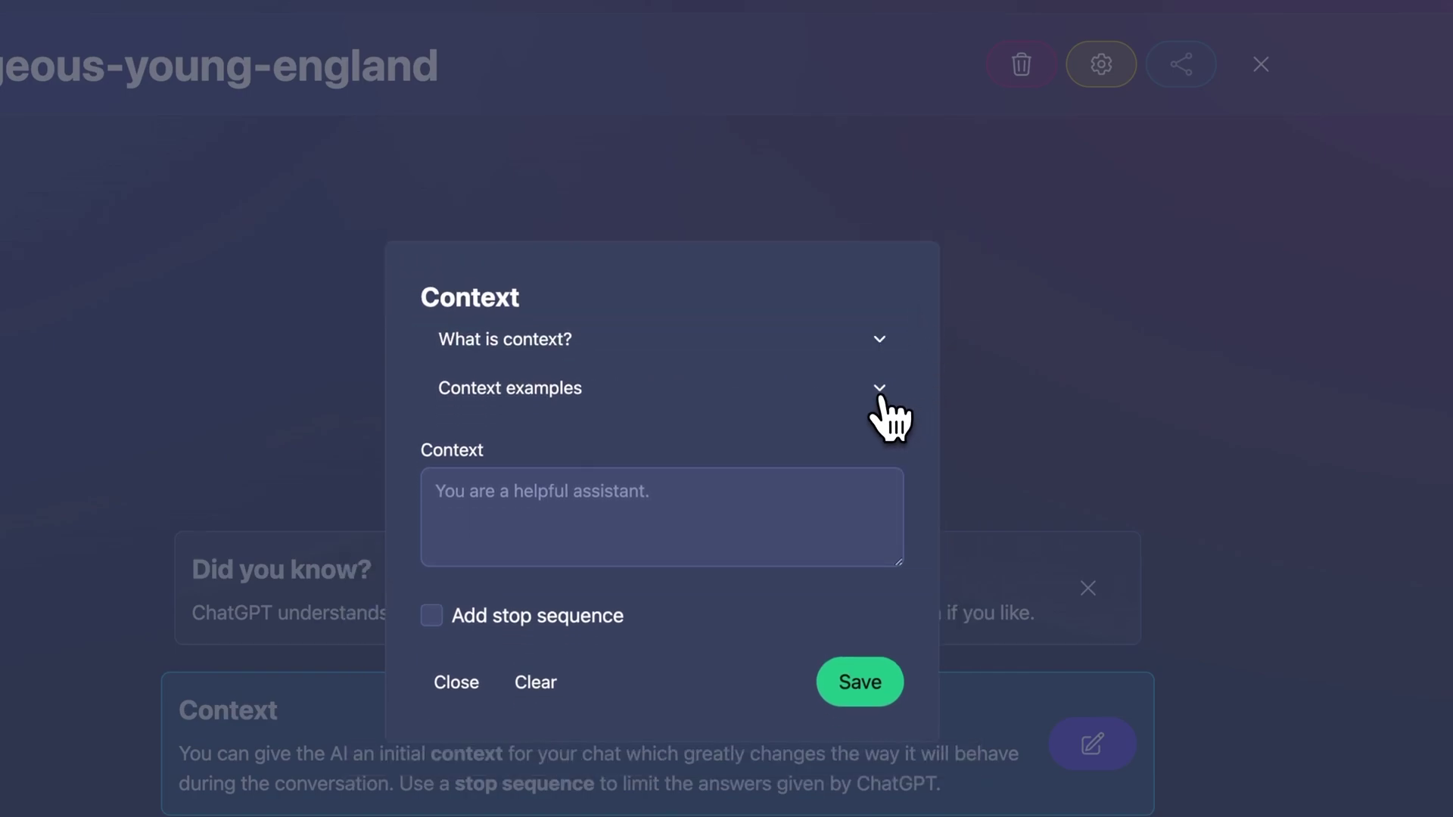
pyautogui.click(917, 369)
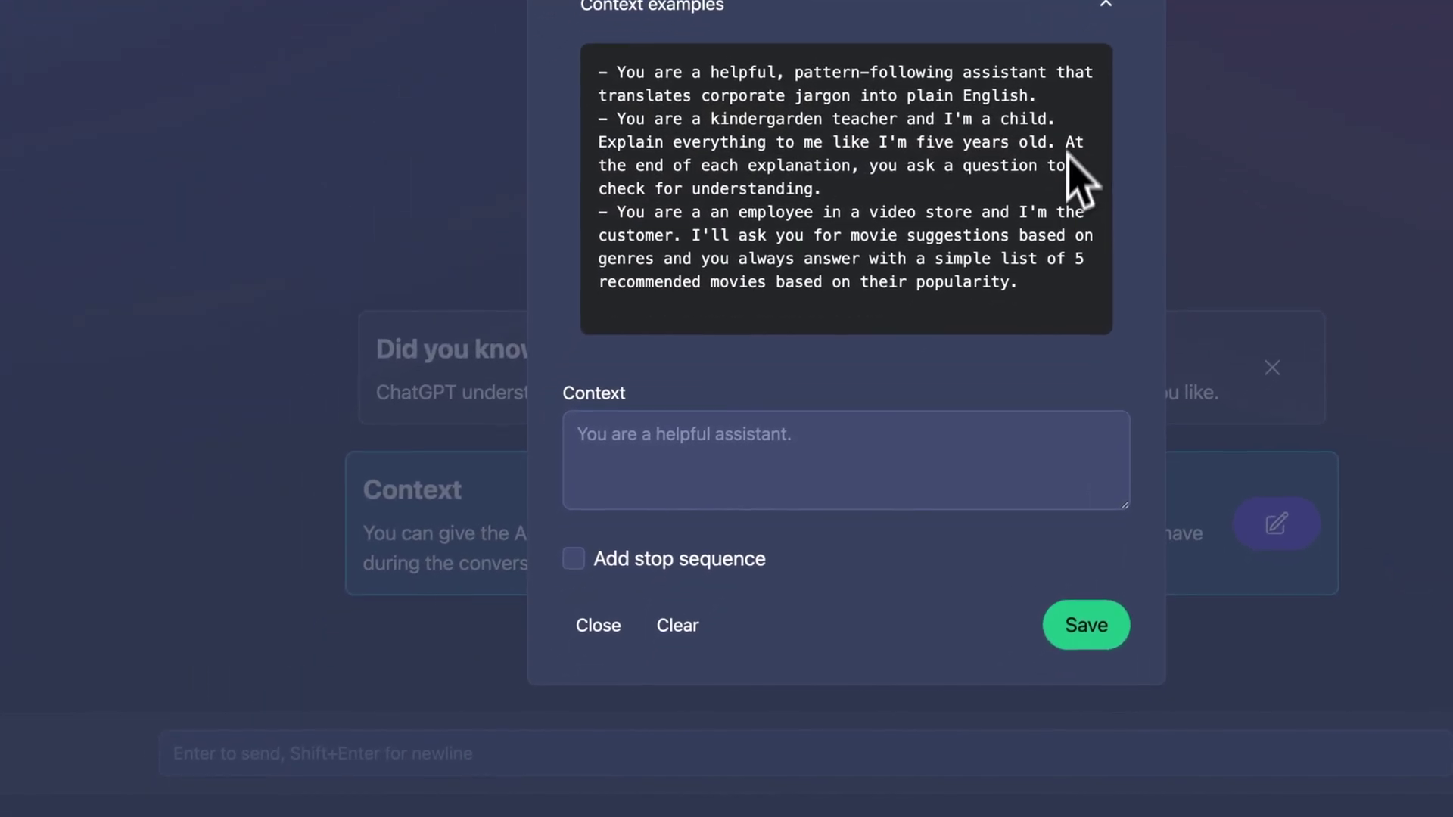
pyautogui.click(1109, 7)
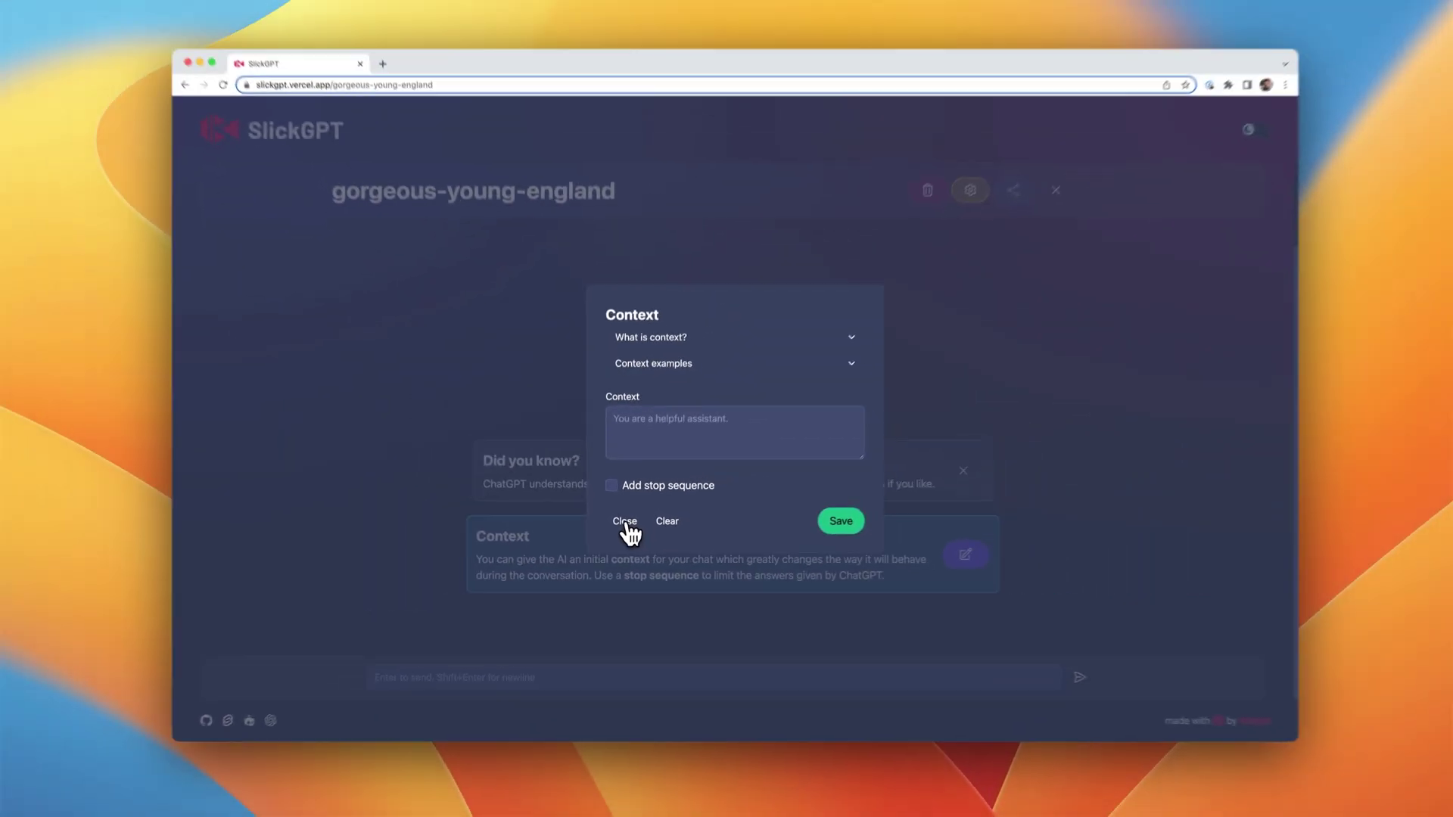
pyautogui.click(642, 460)
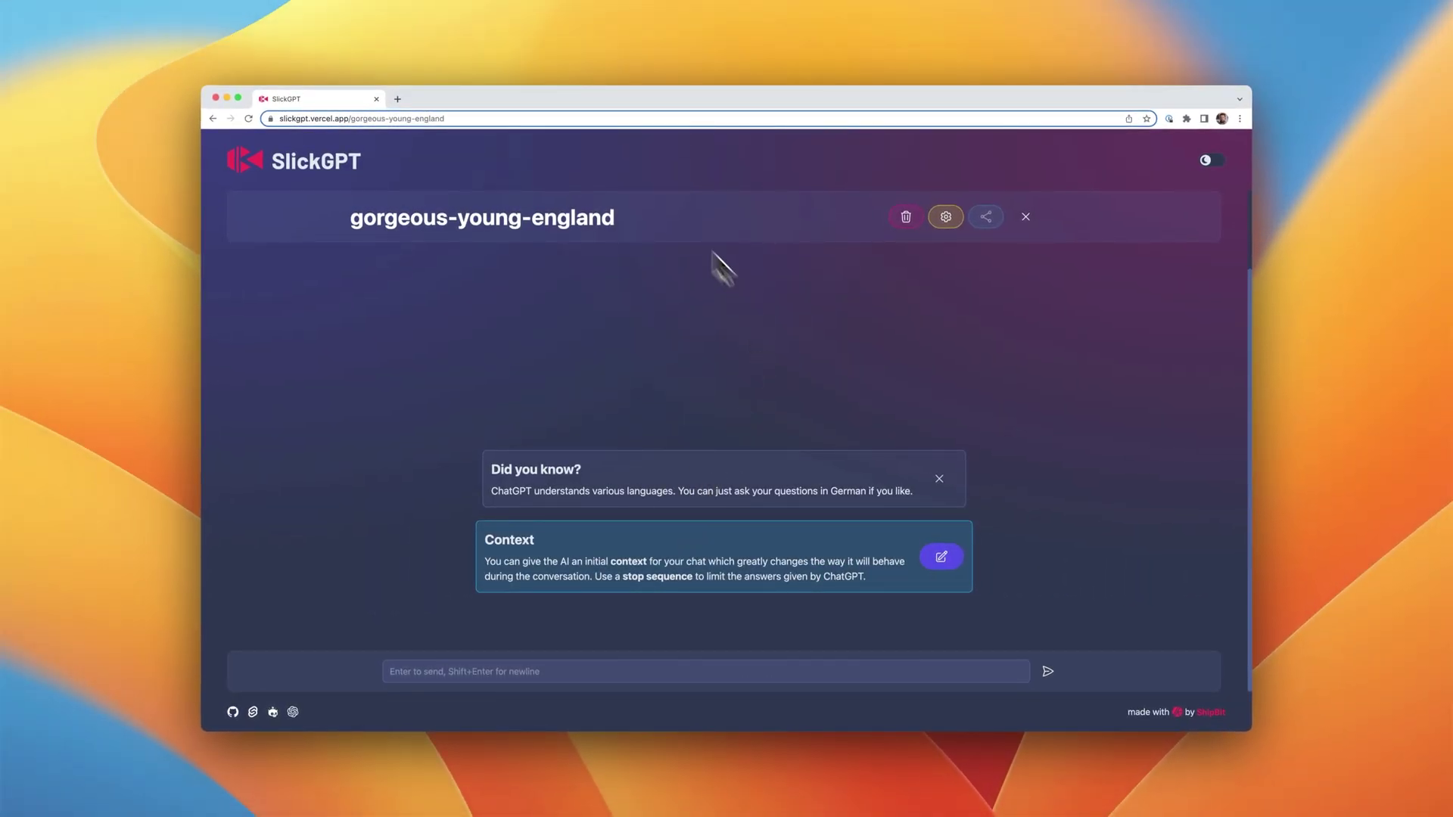
# Step: In unimportant-elegant-church, check the remaining-tokens breakdown and send 'Thanks'
pyautogui.click(1028, 218)
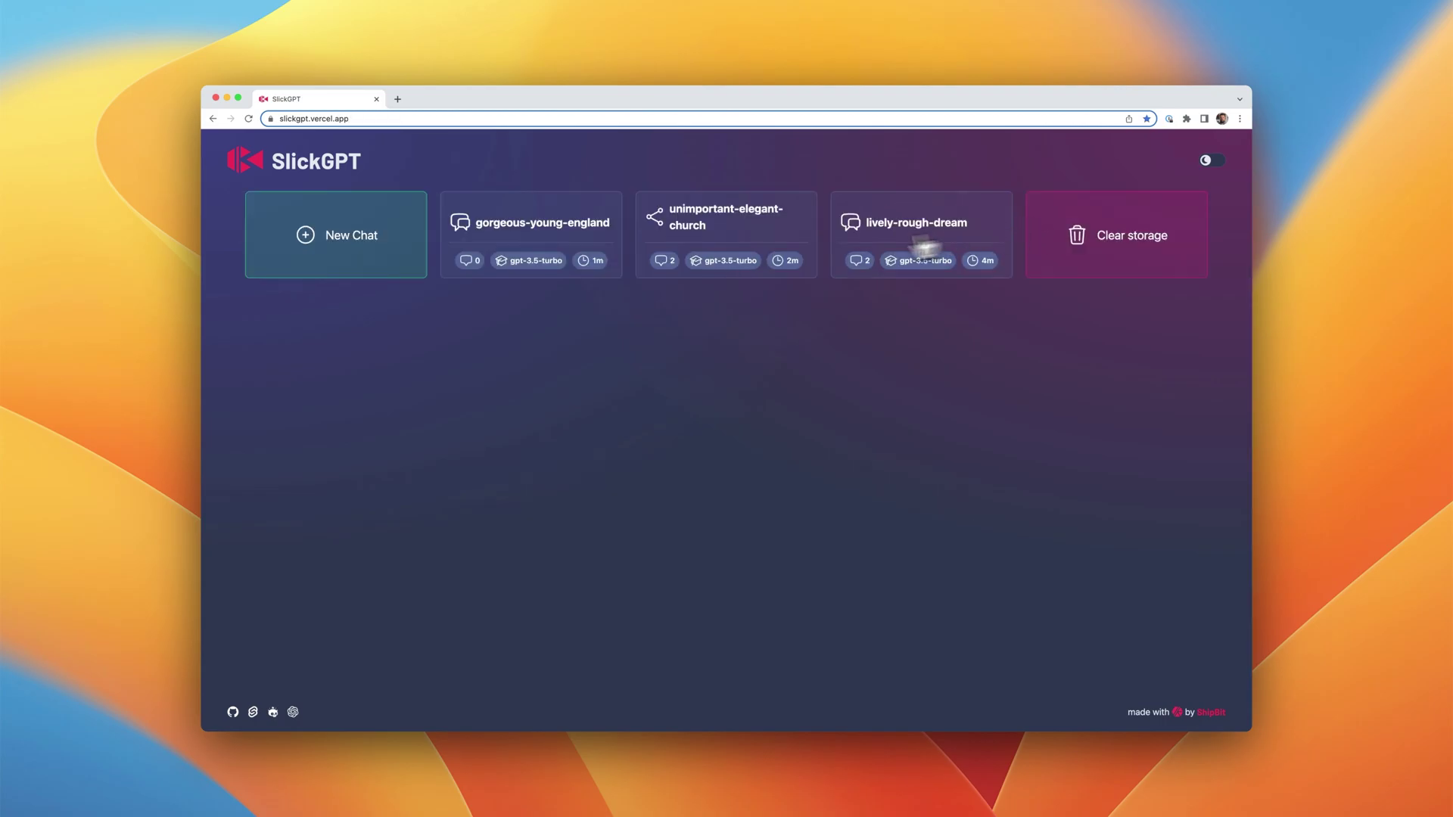
pyautogui.click(685, 250)
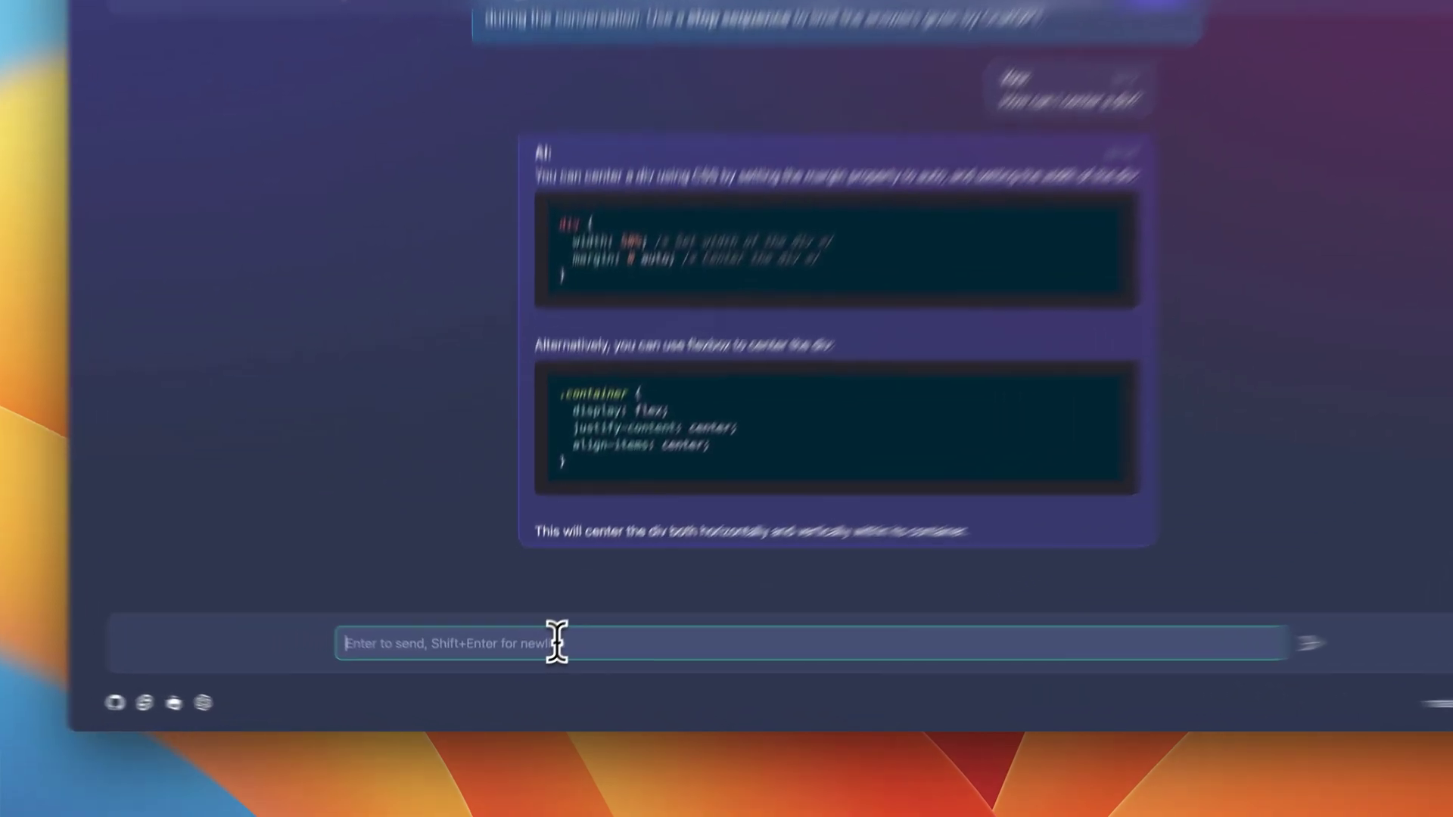
pyautogui.write('Thanks')
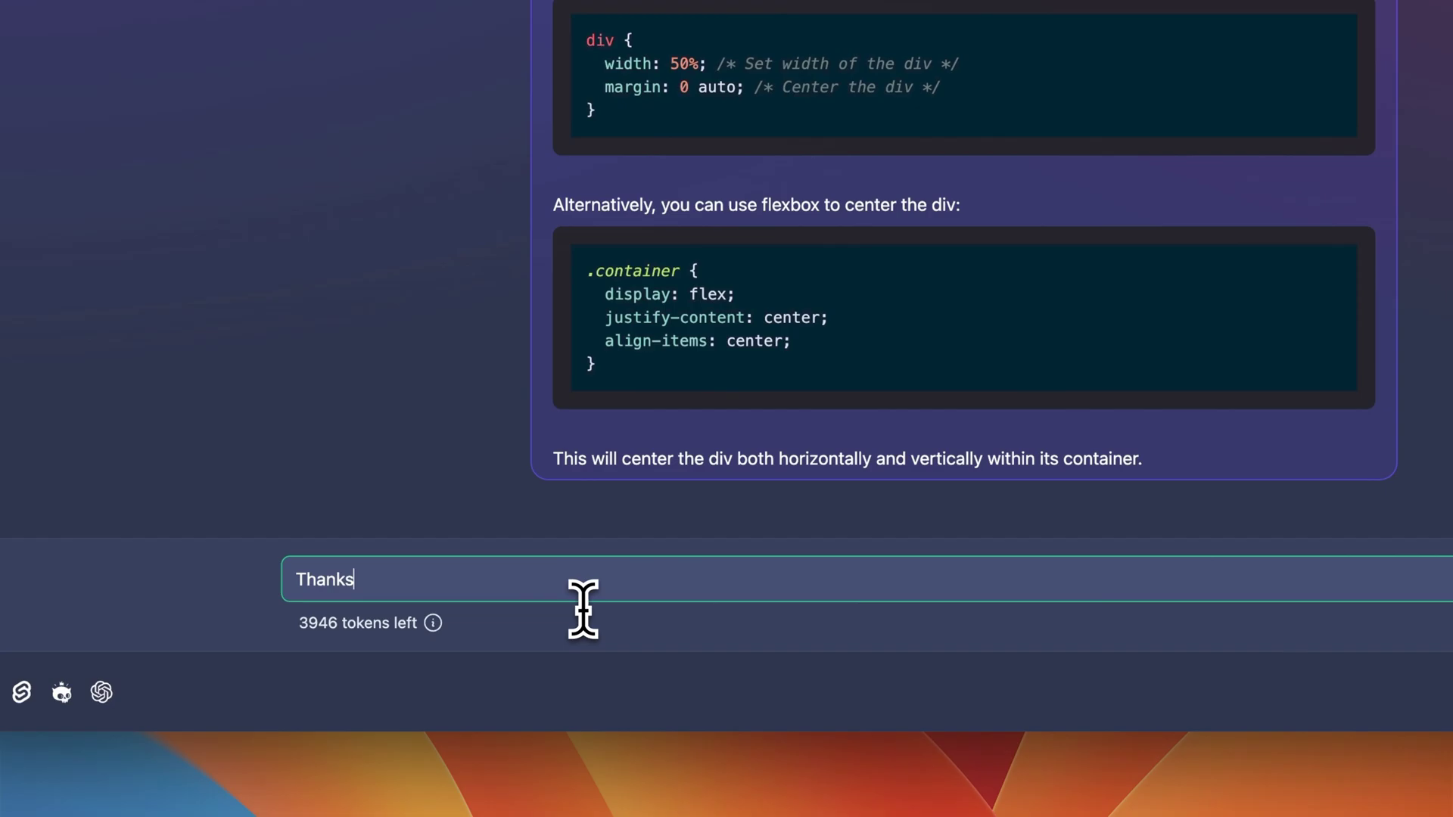
pyautogui.click(433, 623)
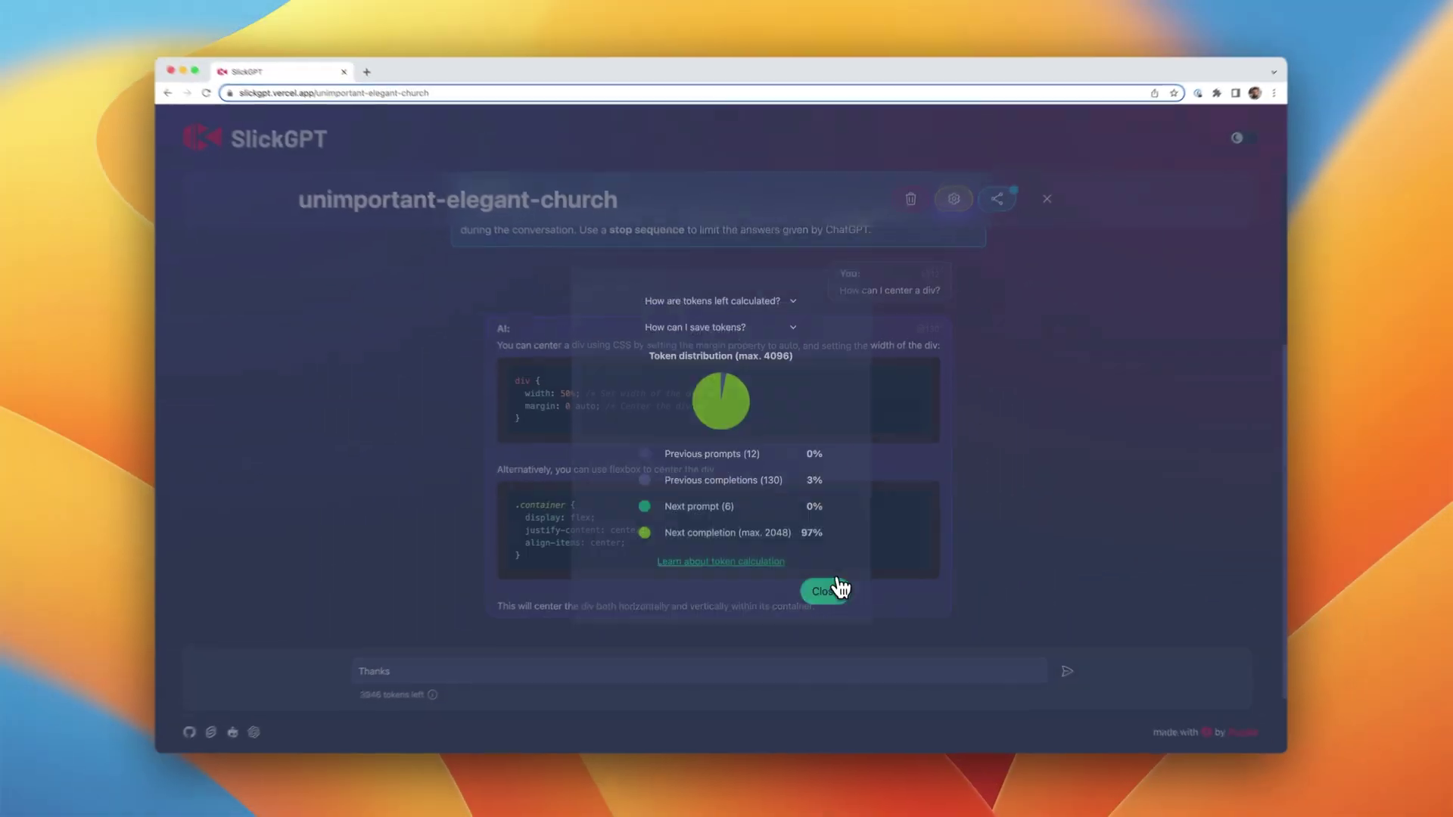
pyautogui.click(836, 586)
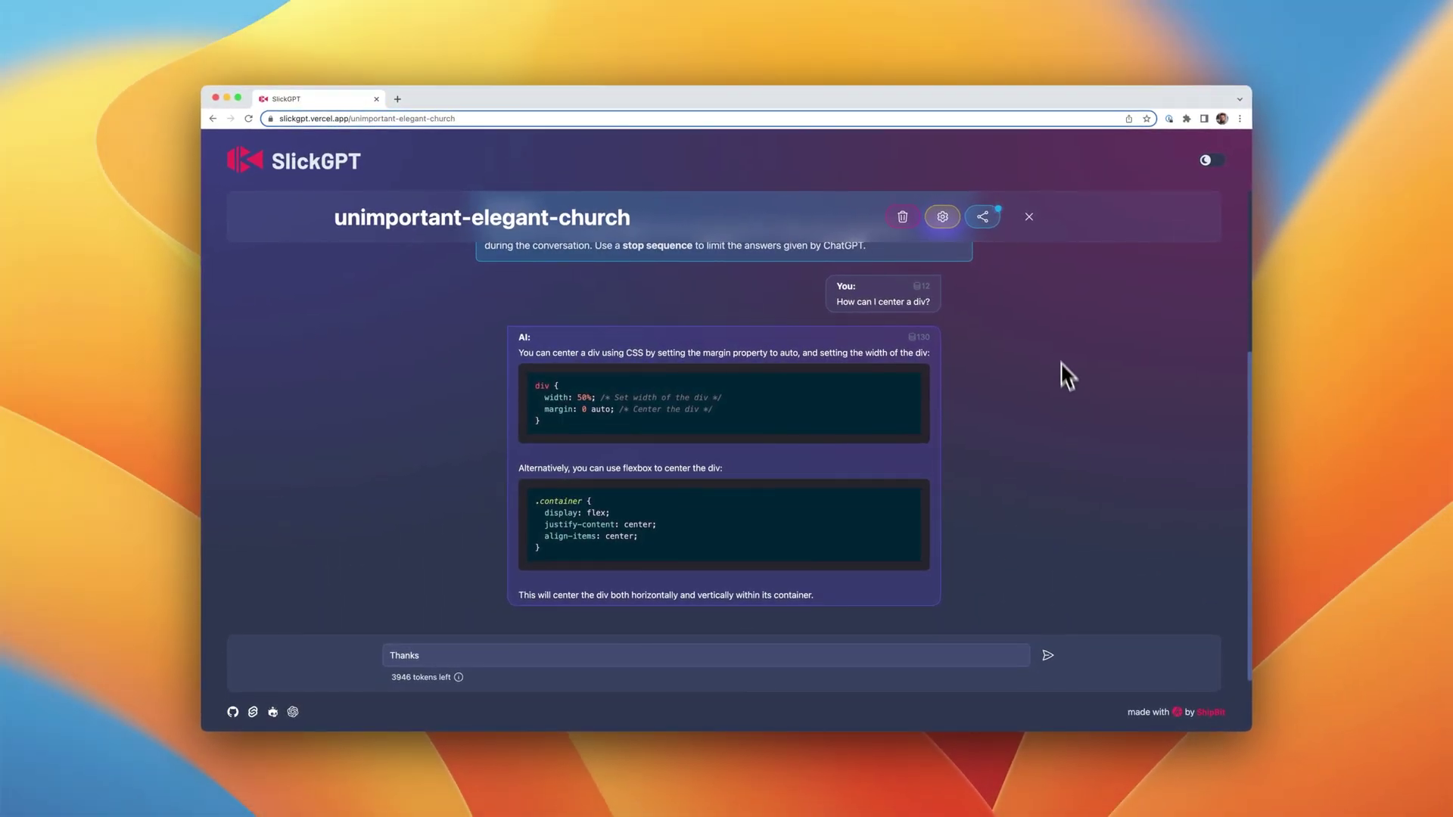
pyautogui.scroll(3, 1053, 335)
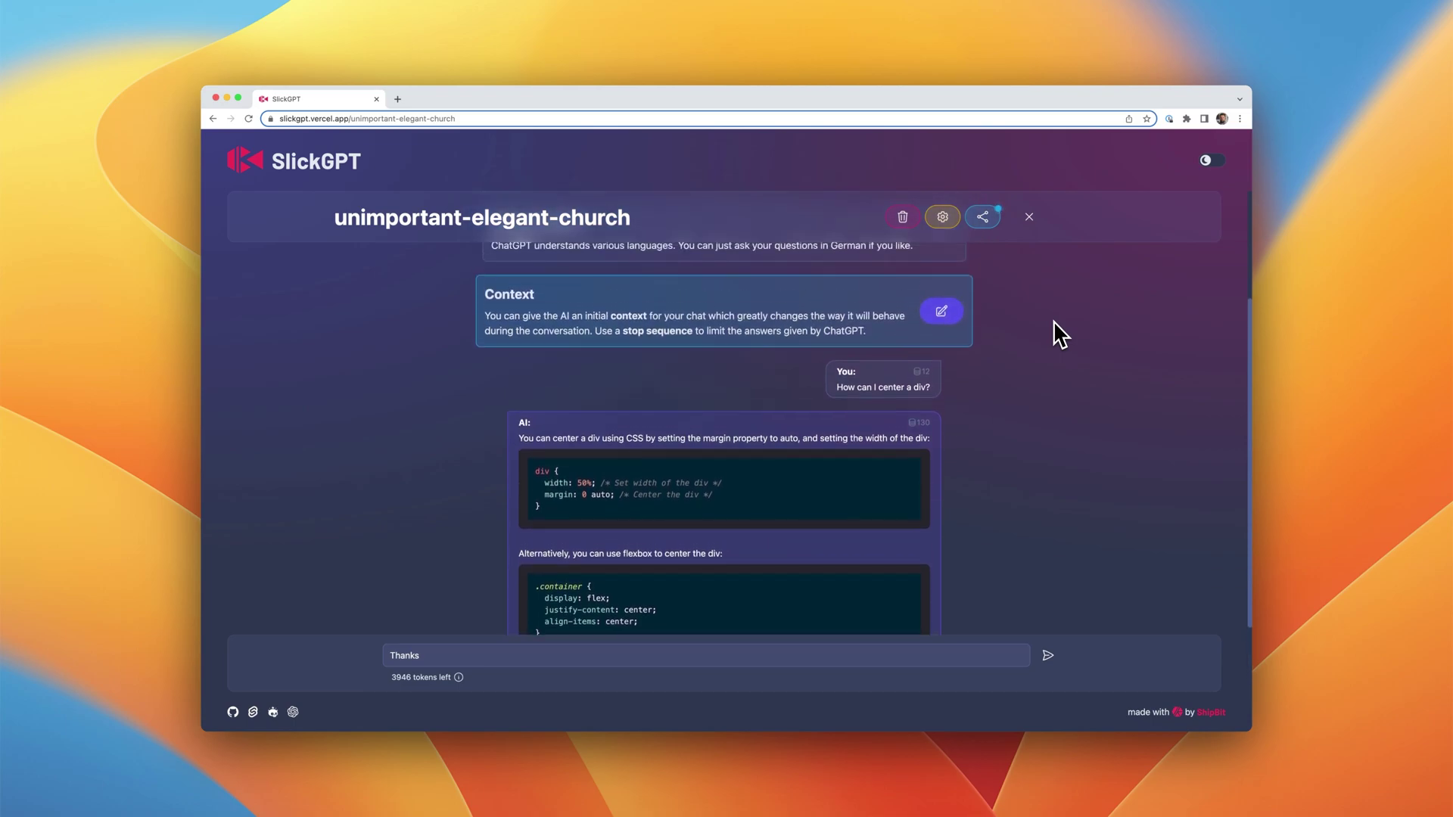
pyautogui.scroll(-3, 1053, 335)
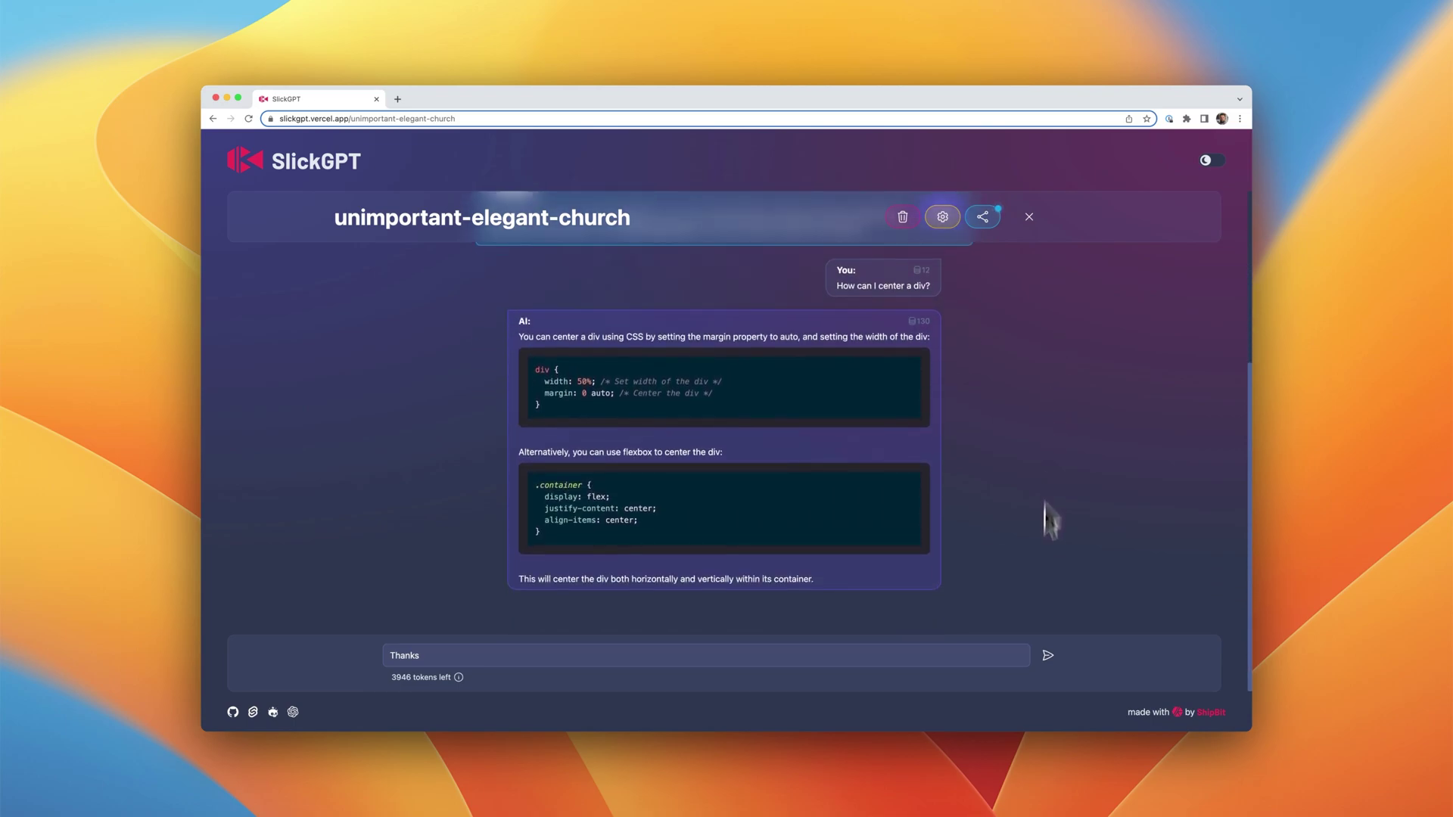
pyautogui.click(1047, 659)
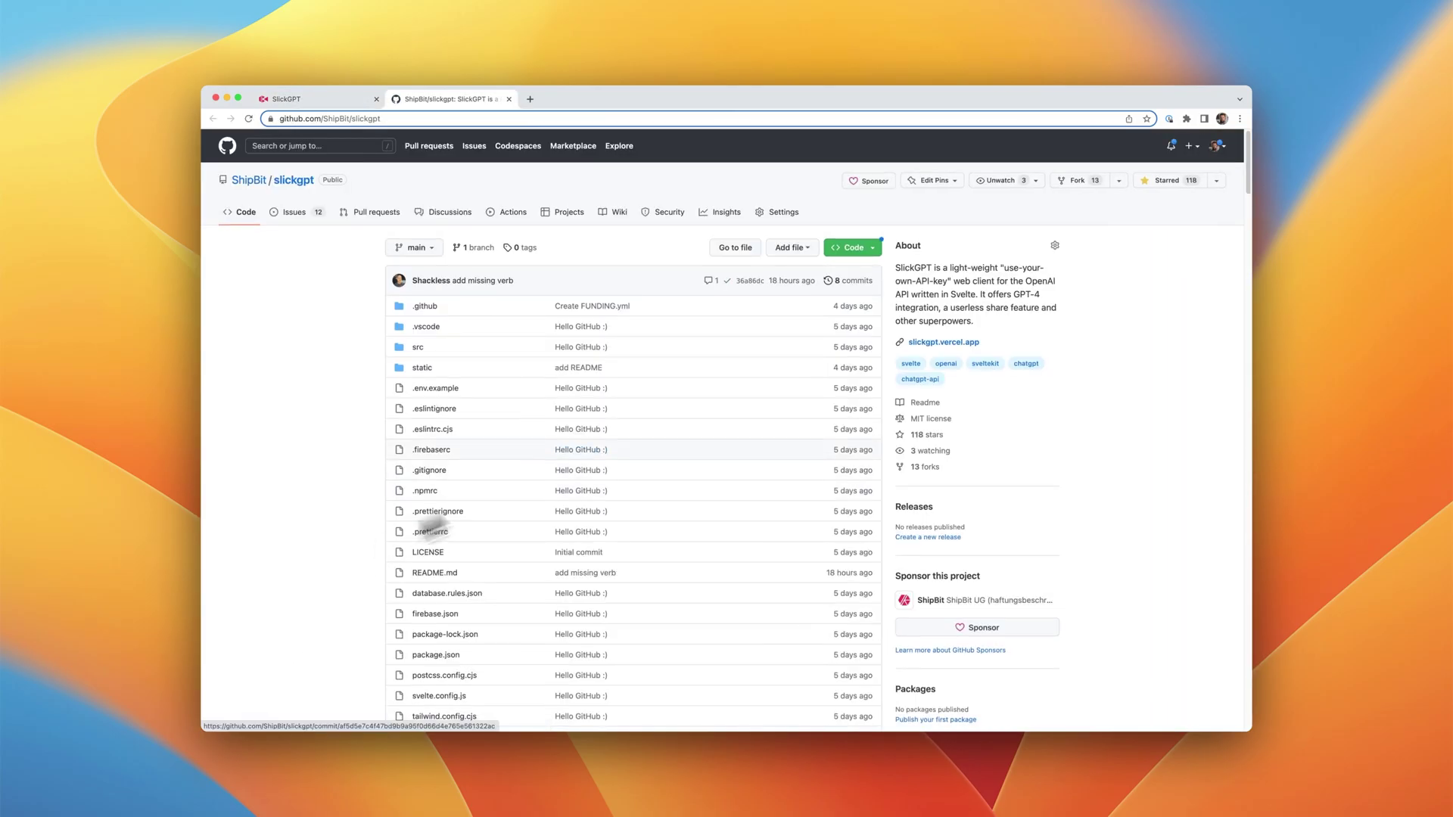
pyautogui.scroll(-2, 835, 466)
pyautogui.scroll(-4, 838, 466)
pyautogui.scroll(-1, 840, 474)
pyautogui.scroll(-3, 840, 472)
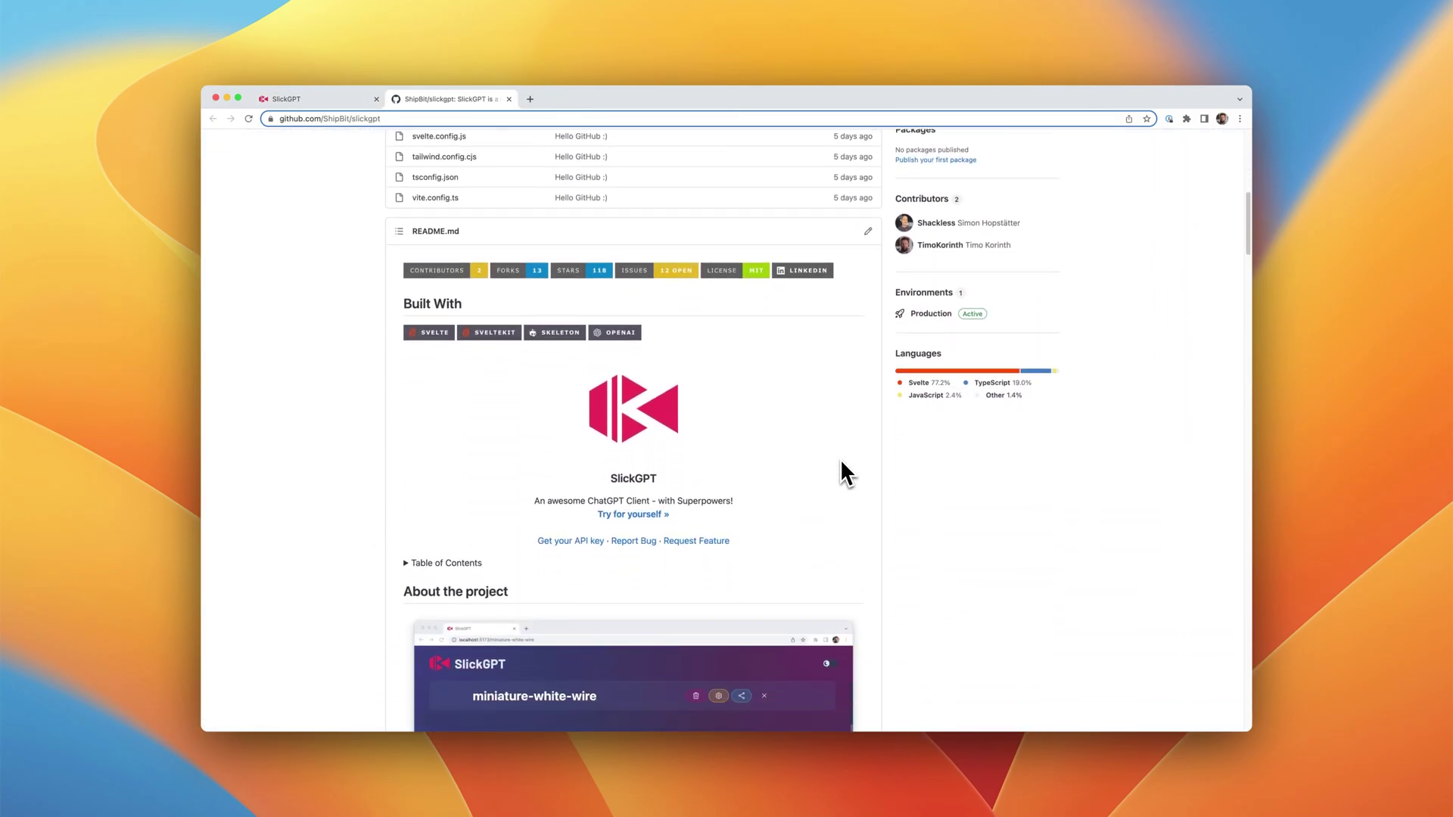
pyautogui.scroll(-2, 840, 474)
pyautogui.scroll(-2, 841, 462)
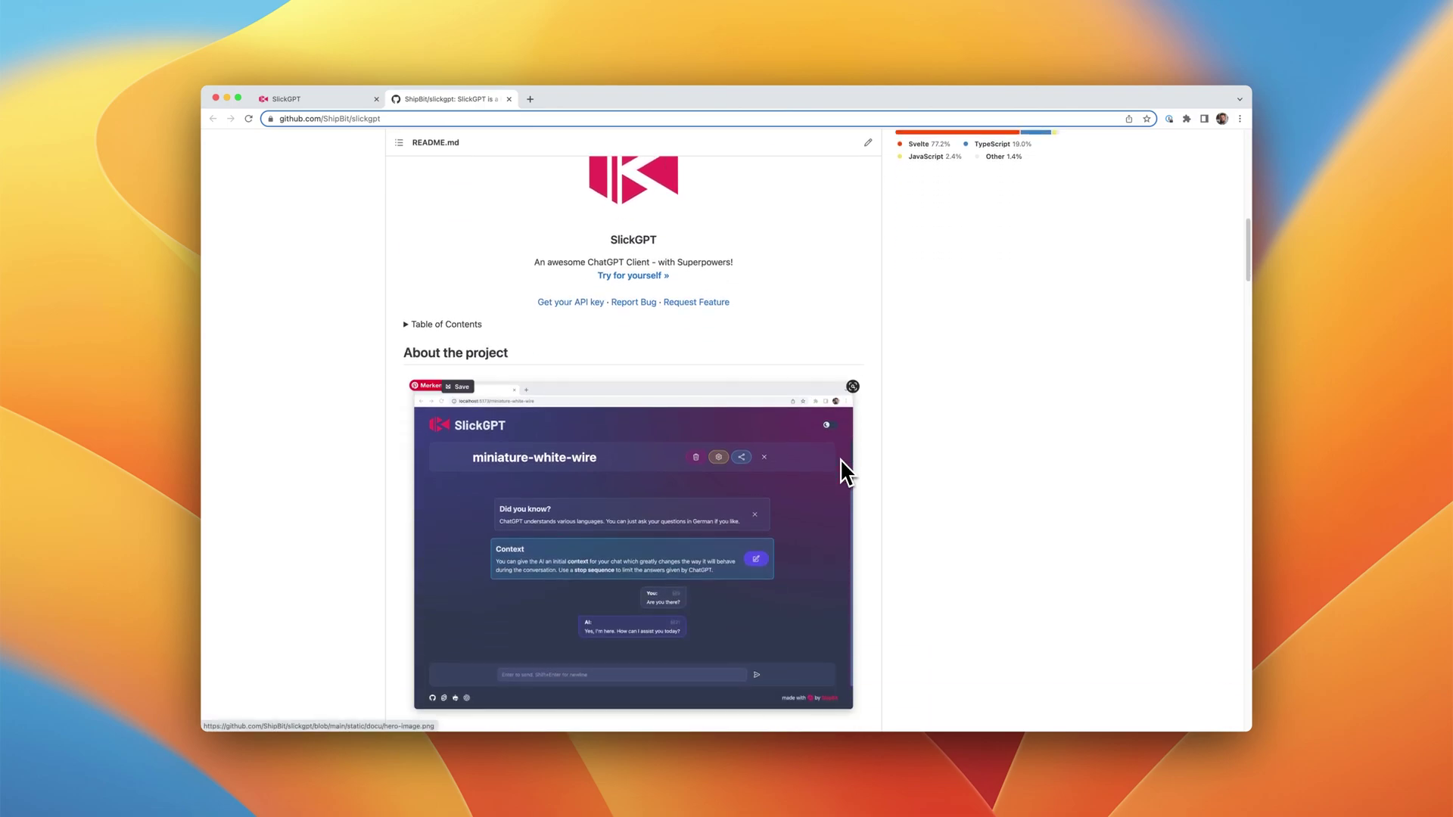